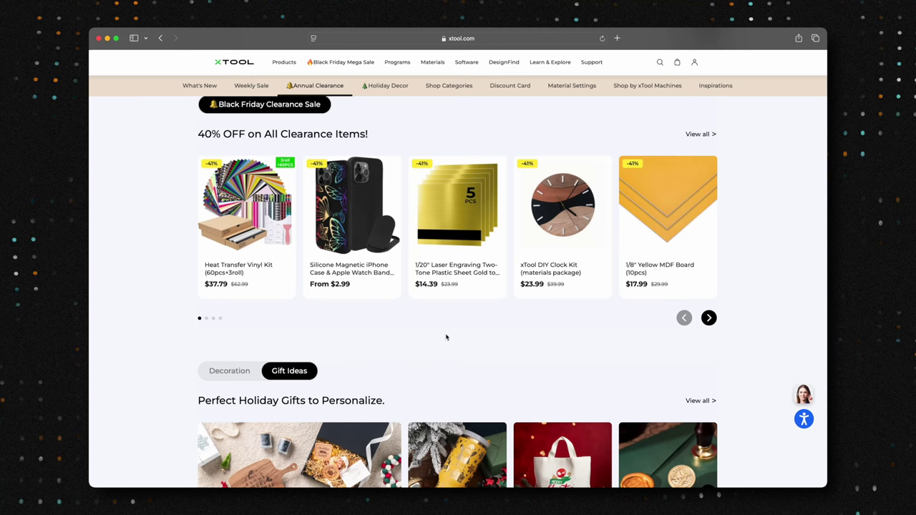
Step: Scroll to Shop Categories and browse the Acrylic and Material Package product tabs
scroll(466, 339, down, 5)
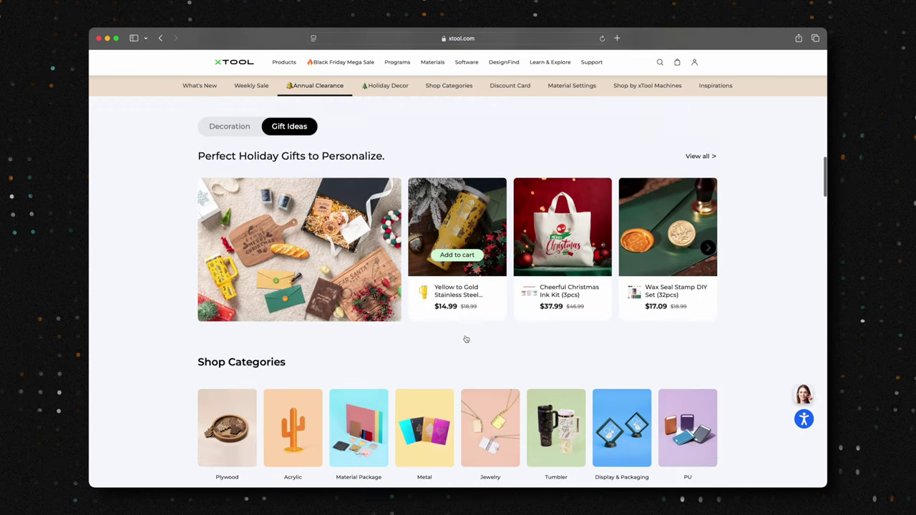
scroll(466, 339, down, 4)
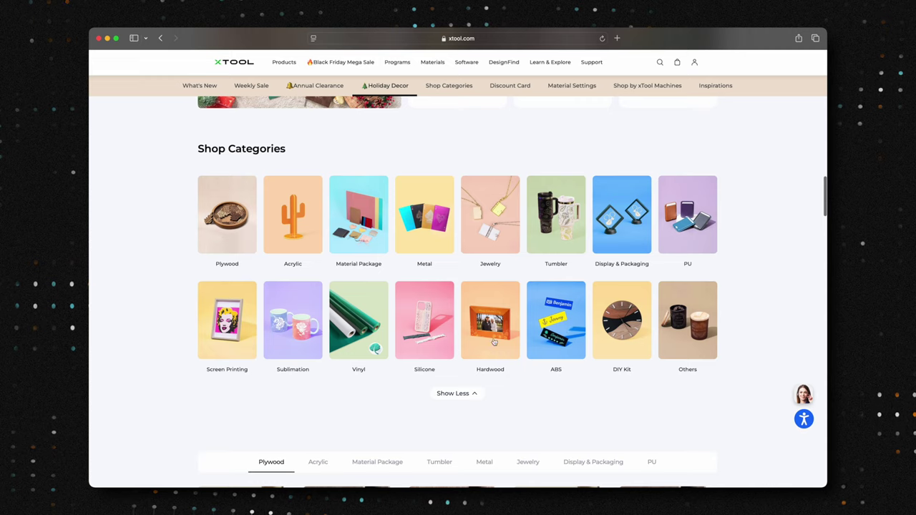
scroll(401, 342, down, 5)
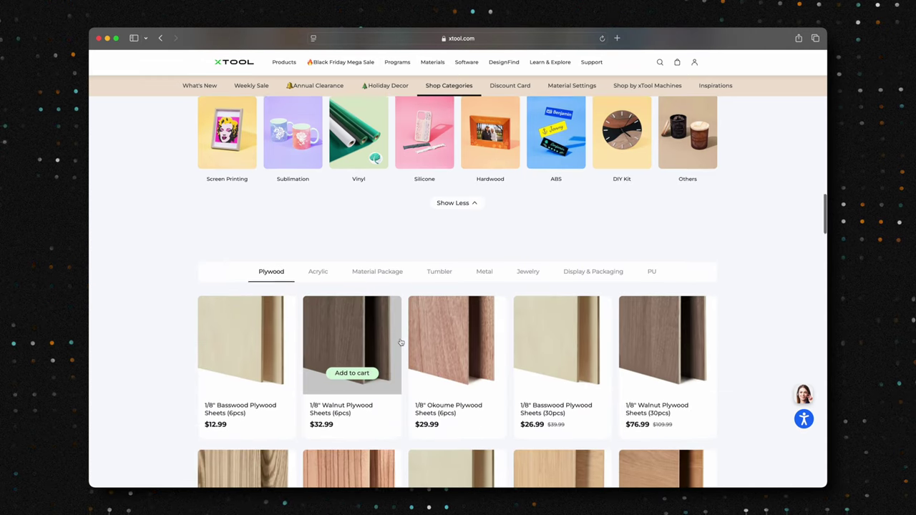
scroll(401, 342, down, 1)
scroll(401, 342, down, 1)
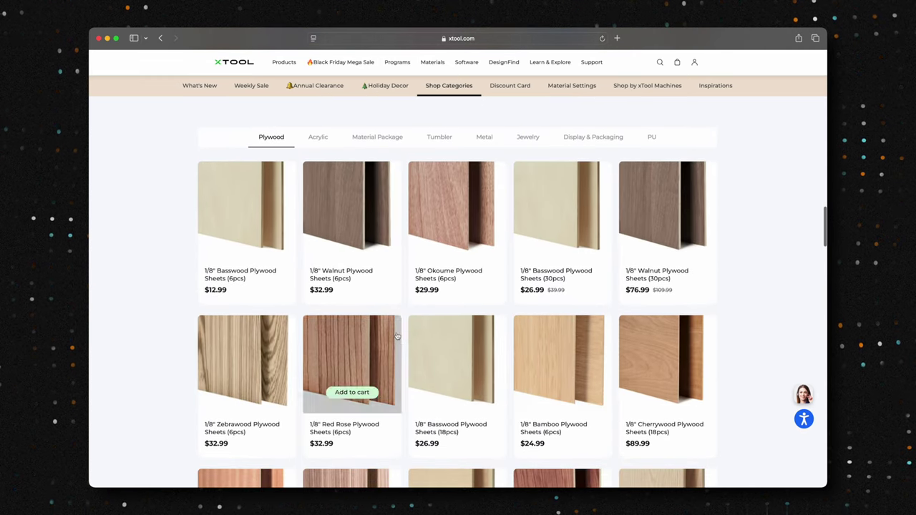
click(317, 136)
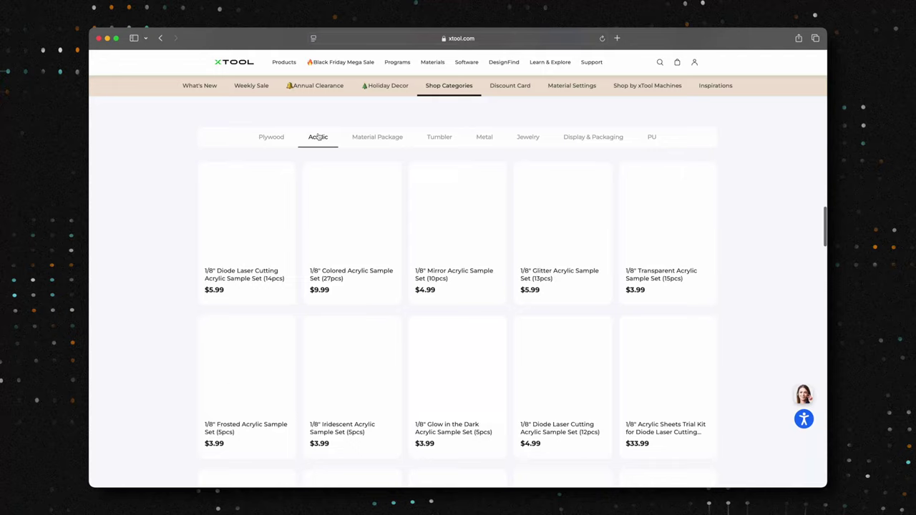
click(377, 138)
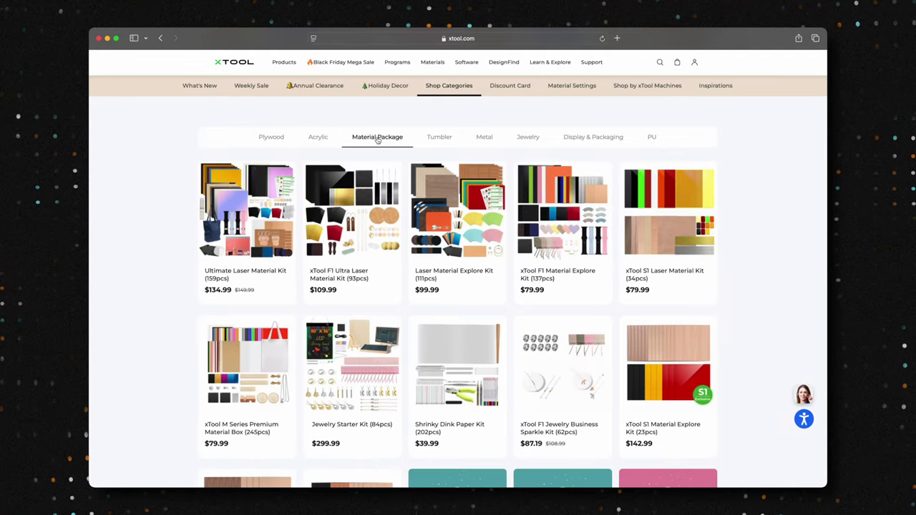
Step: Open the filtered collection and browse the engravable stainless steel necklaces from $7.99
click(438, 138)
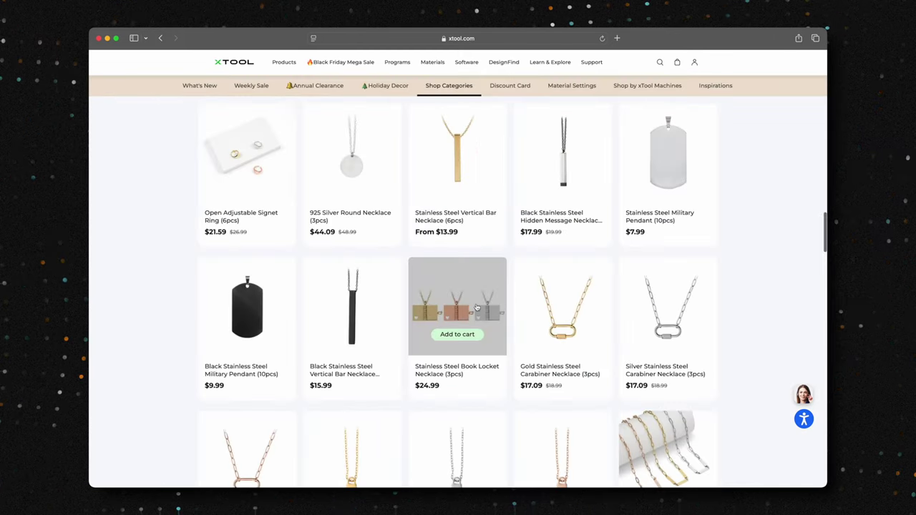
scroll(477, 307, down, 4)
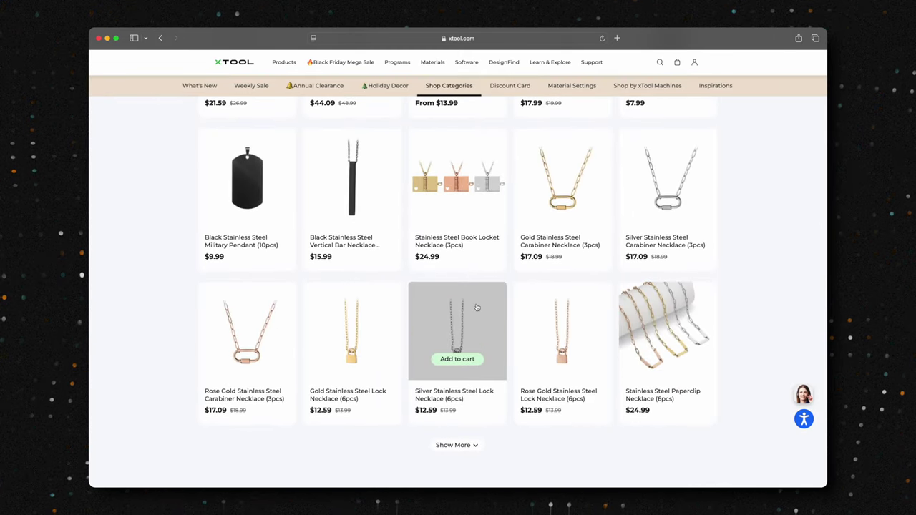
scroll(493, 278, up, 3)
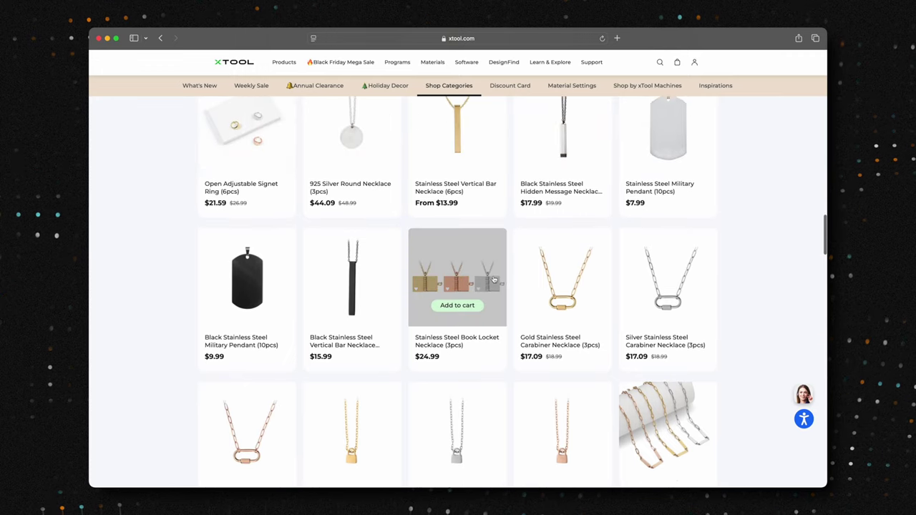
scroll(493, 279, up, 1)
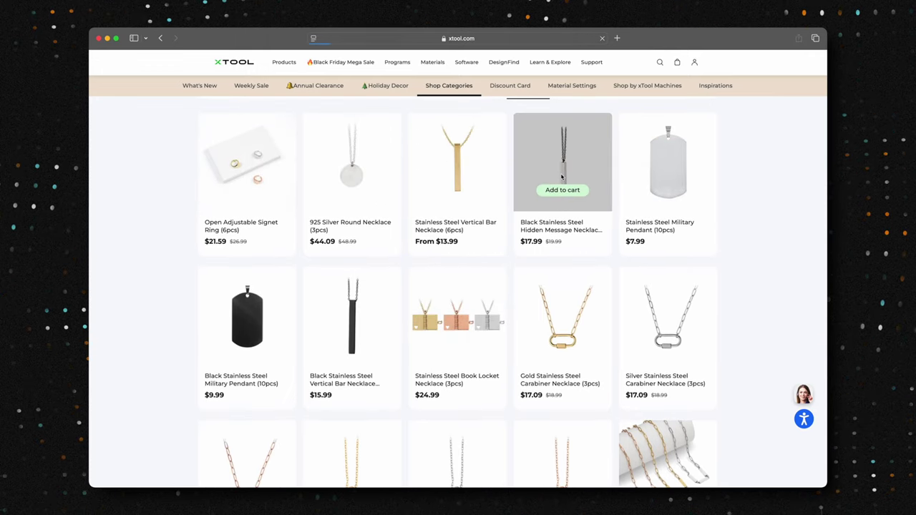
Step: Open the Black Stainless Steel Hidden Message Necklace page and view its second photo
click(548, 256)
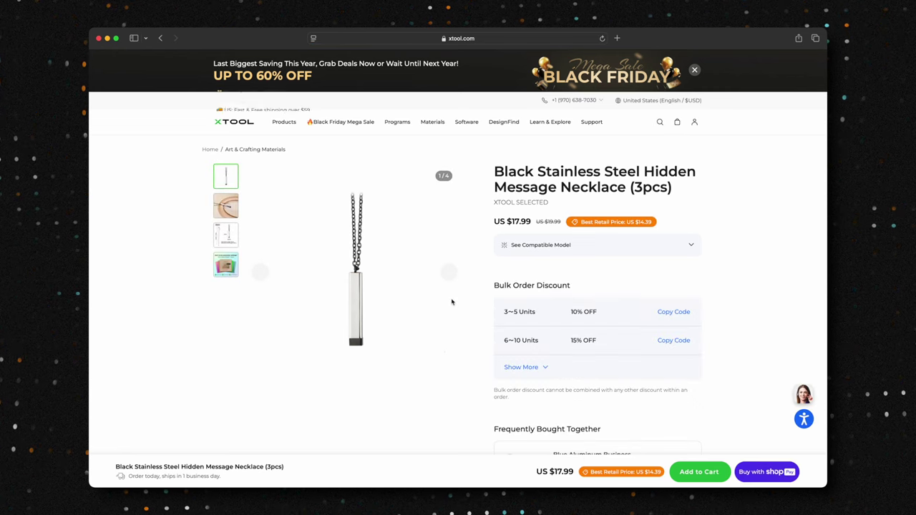
scroll(430, 236, down, 2)
click(228, 146)
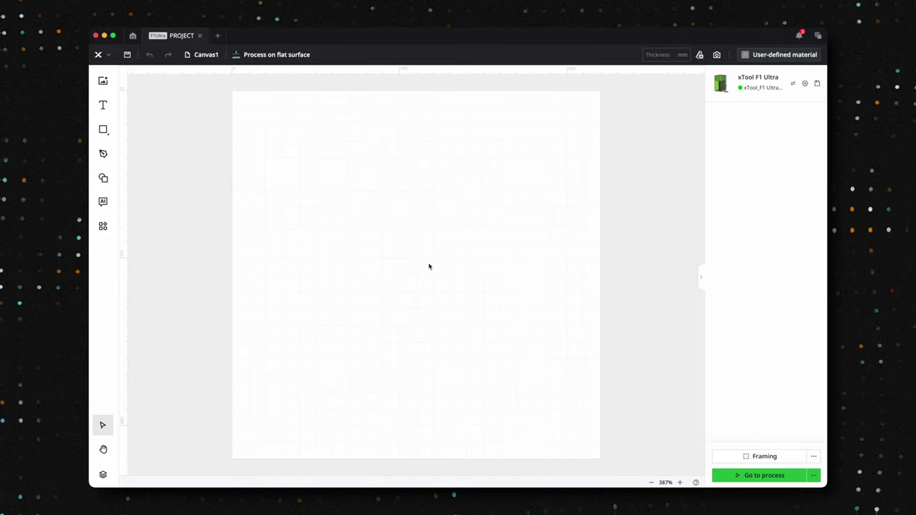
Step: Select the small rectangle on the canvas
scroll(429, 266, up, 2)
key(ctrl+v)
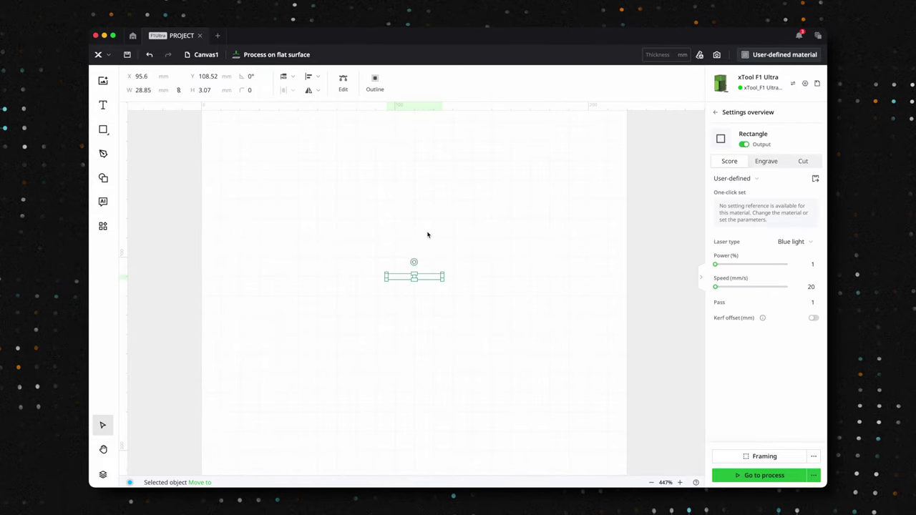
click(427, 249)
scroll(424, 287, up, 2)
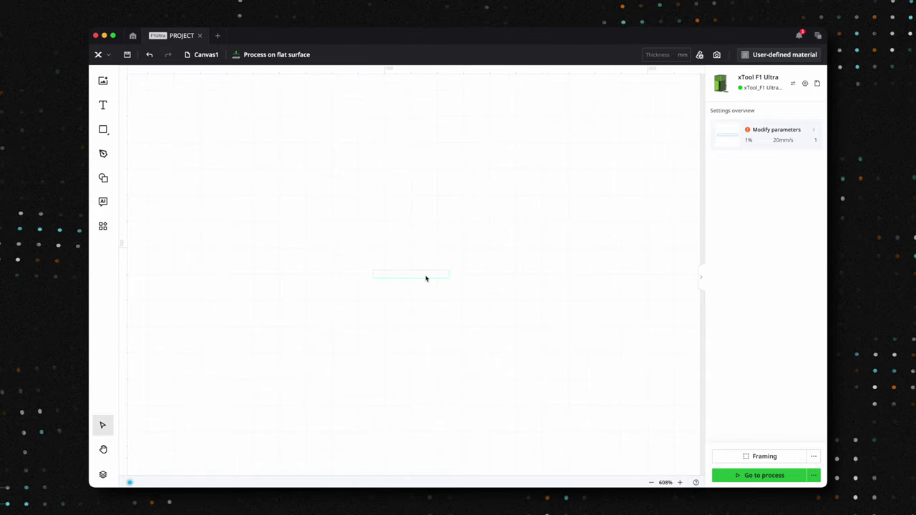
click(425, 275)
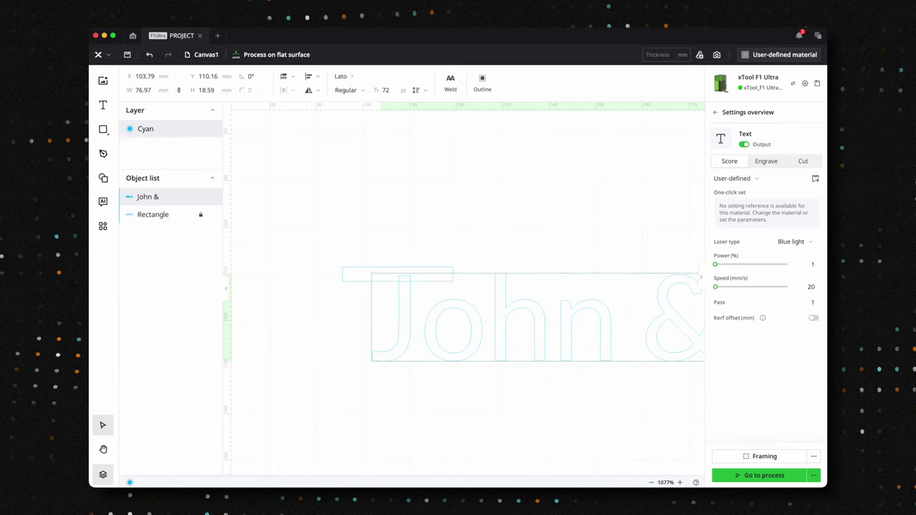
Step: Finish the 'John & Sara' text, move it over the rectangle, and disable the rectangle's output
text(Sara)
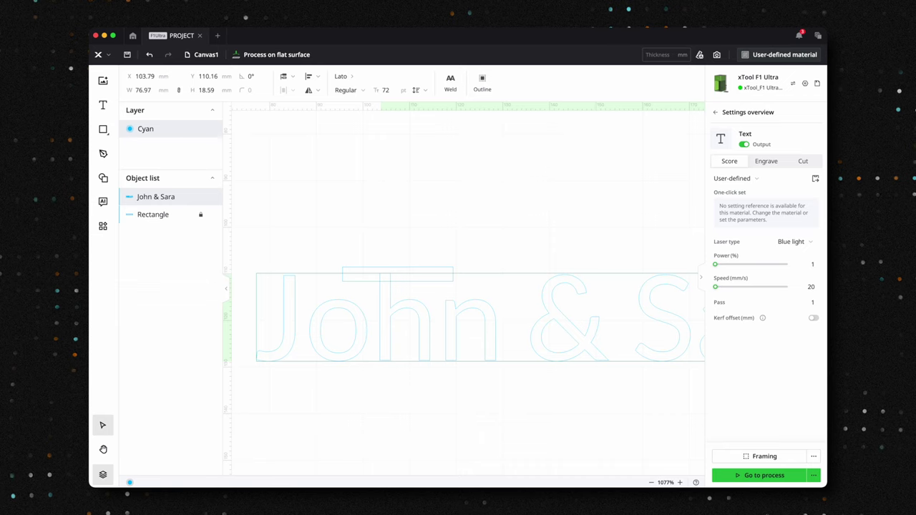
key(Escape)
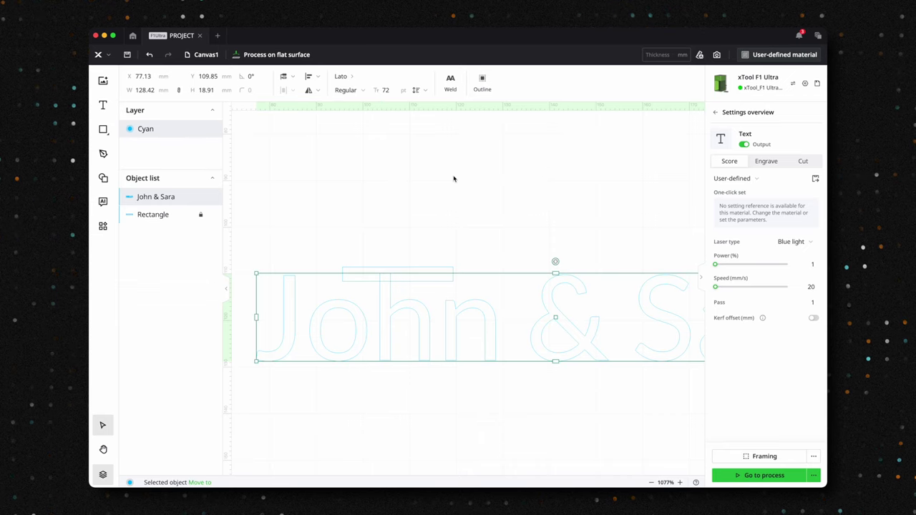
drag(549, 315, 511, 272)
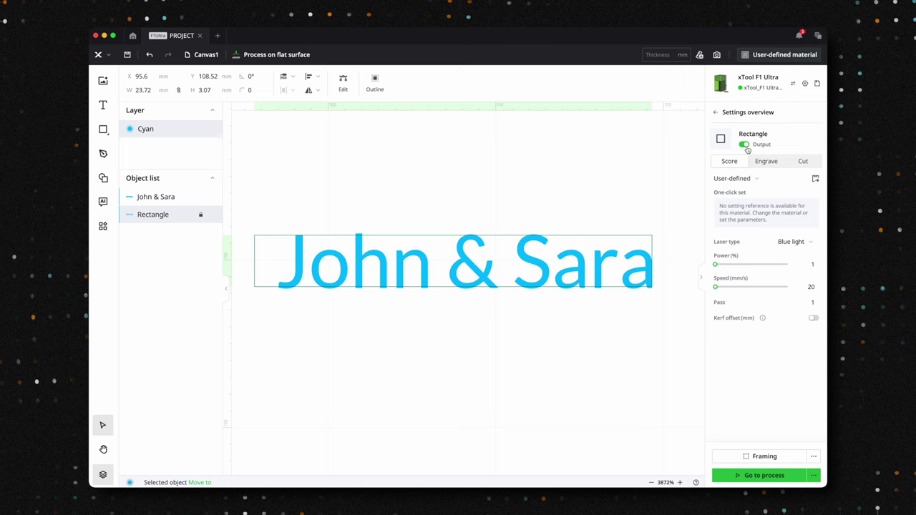
click(621, 193)
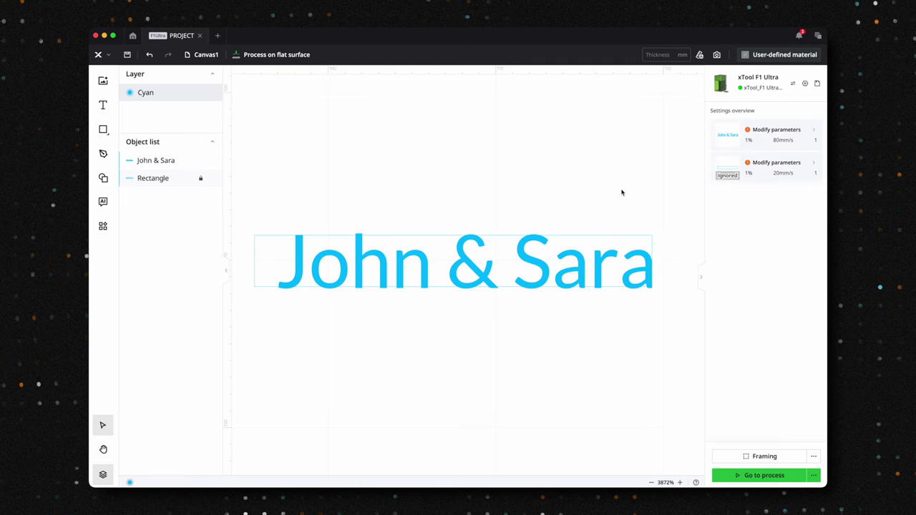
Step: Set the John & Sara text to Fiber IR, 100% power, 2000 mm/s, 300 lines per cm
click(533, 261)
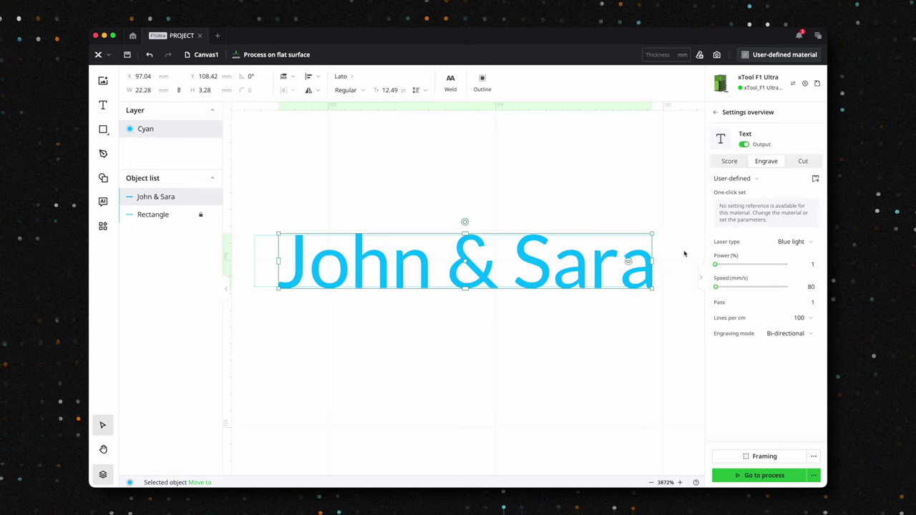
click(784, 241)
click(766, 271)
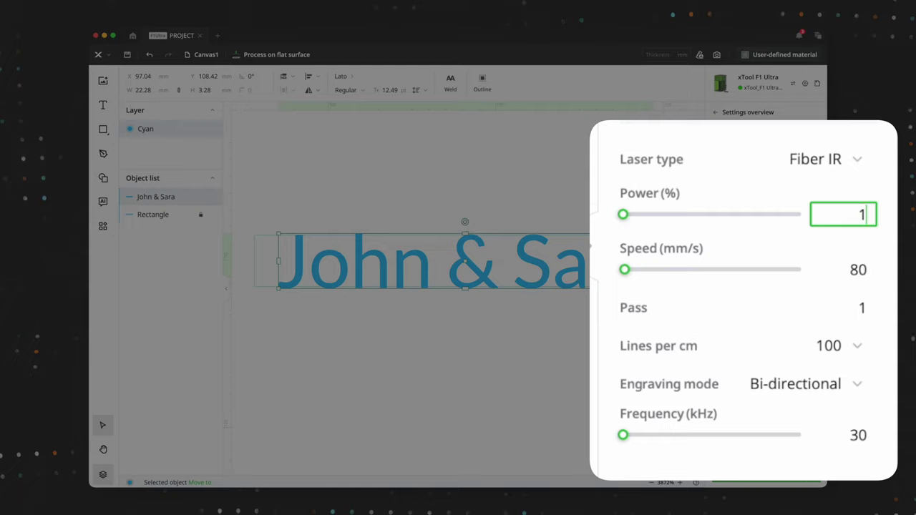
click(855, 266)
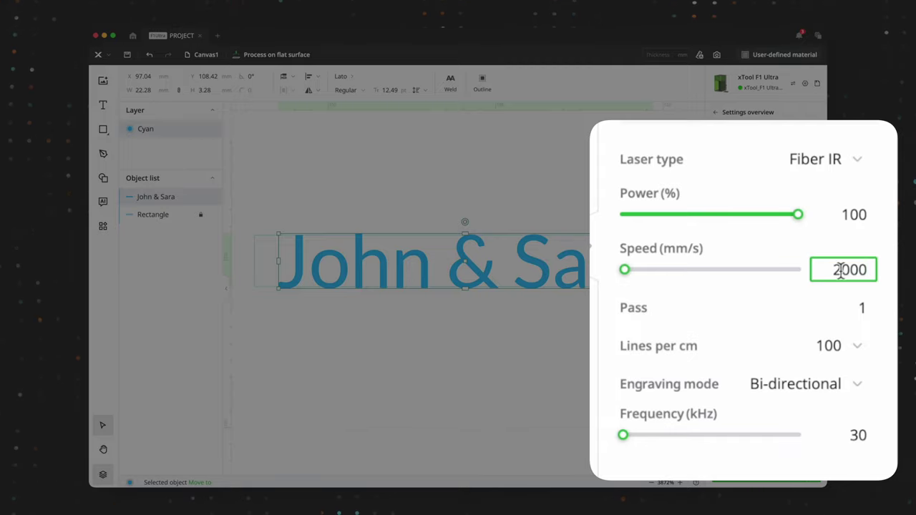
scroll(831, 300, down, 4)
click(834, 176)
scroll(818, 278, down, 5)
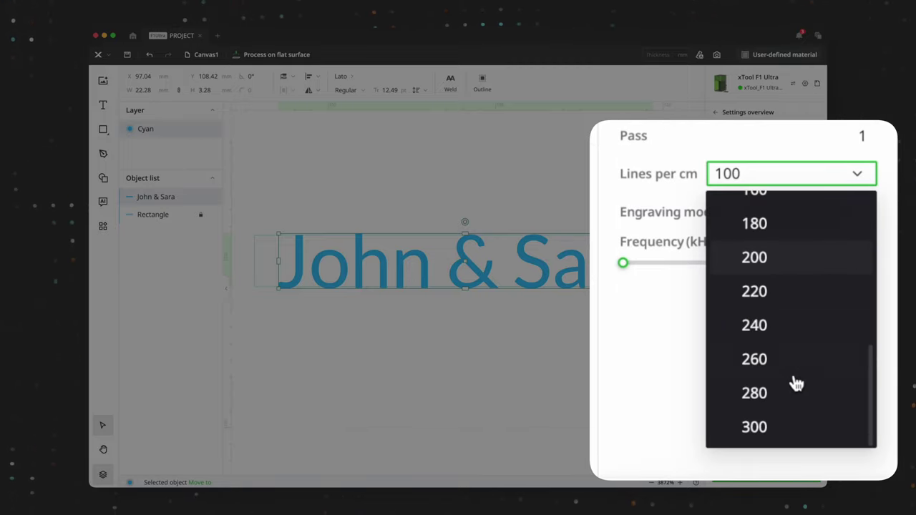
click(787, 428)
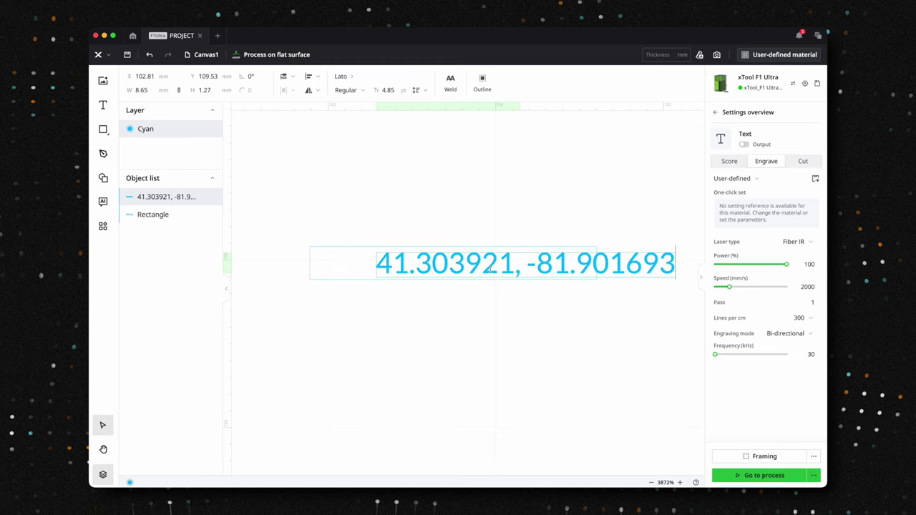
key(Escape)
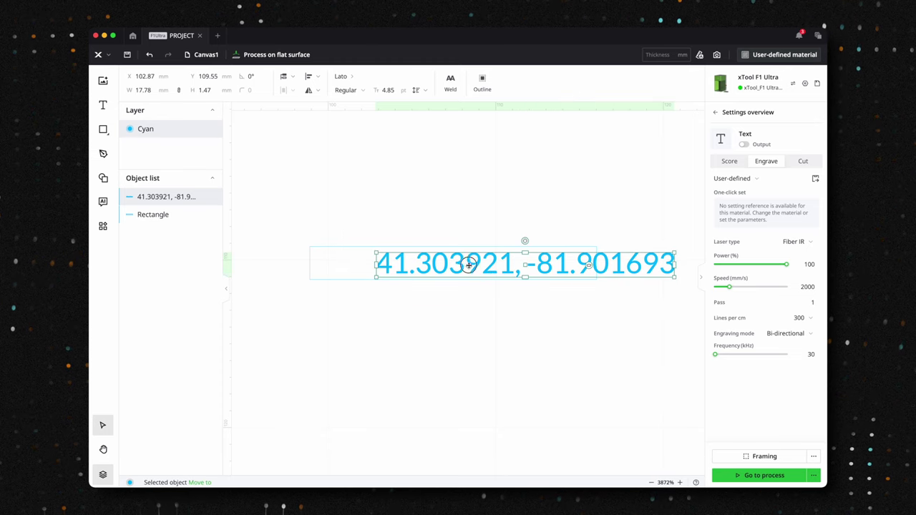
drag(471, 262, 403, 263)
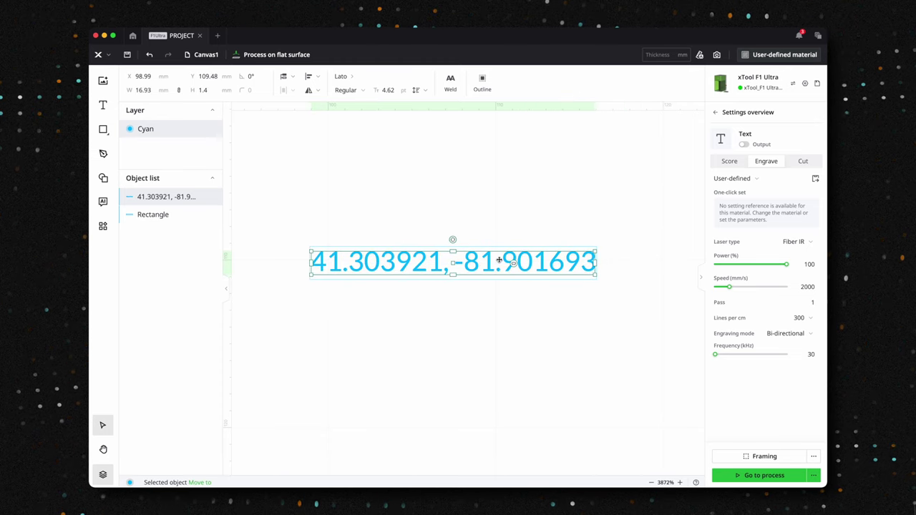
key(Right)
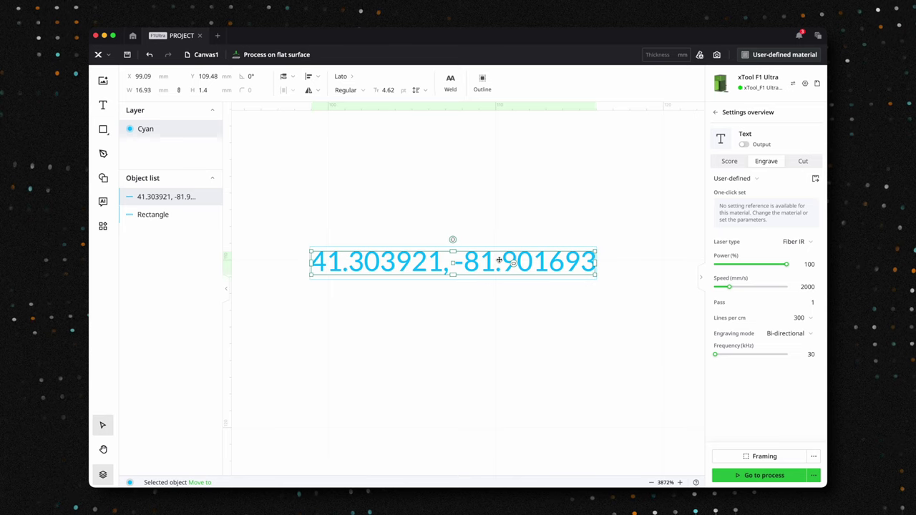
click(526, 219)
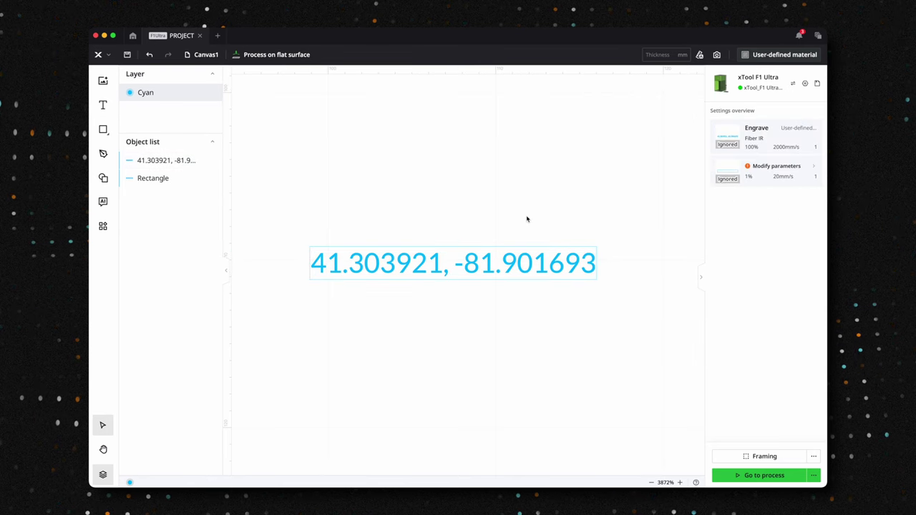
click(517, 258)
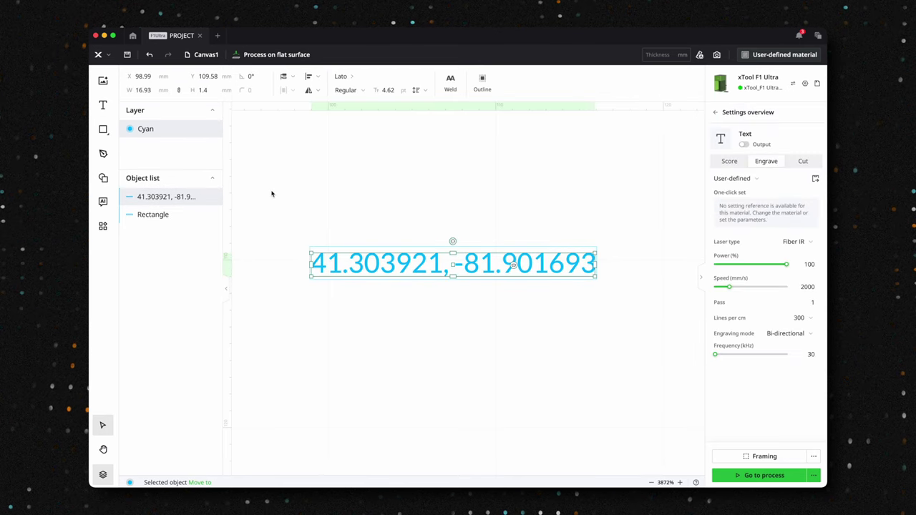
click(202, 215)
click(415, 219)
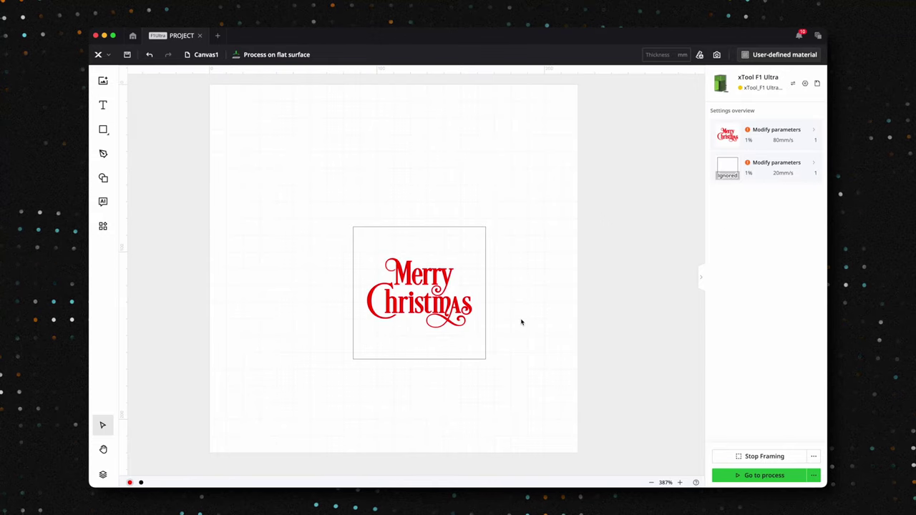
Step: Give the Merry Christmas design 100% power, 6000 mm/s speed and 300 lines per cm
click(447, 308)
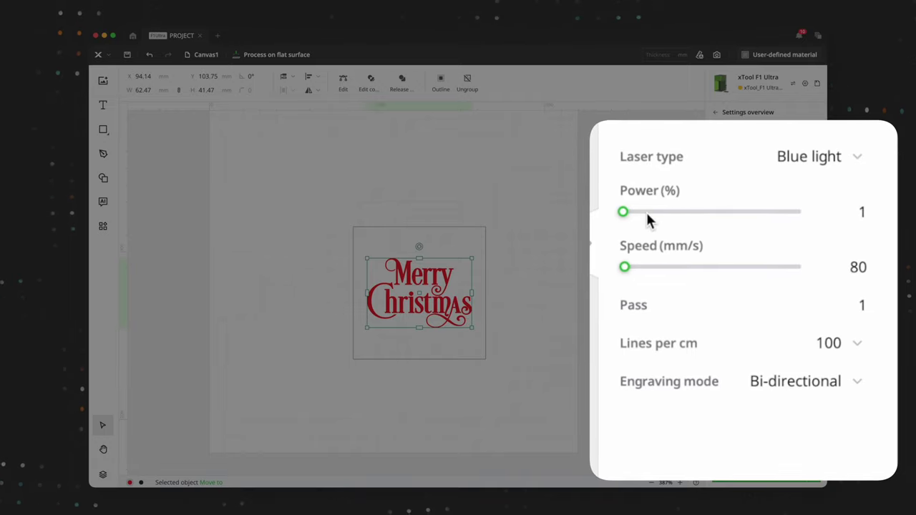
drag(622, 212, 821, 212)
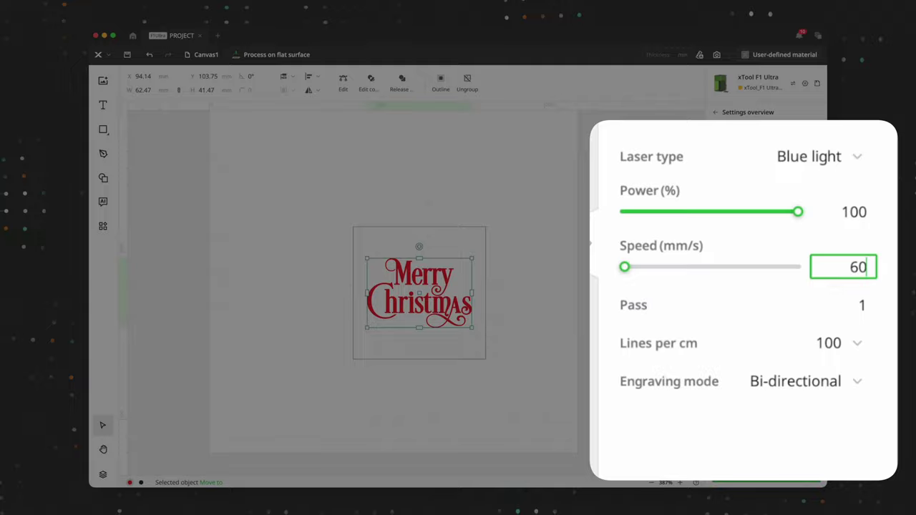
click(836, 342)
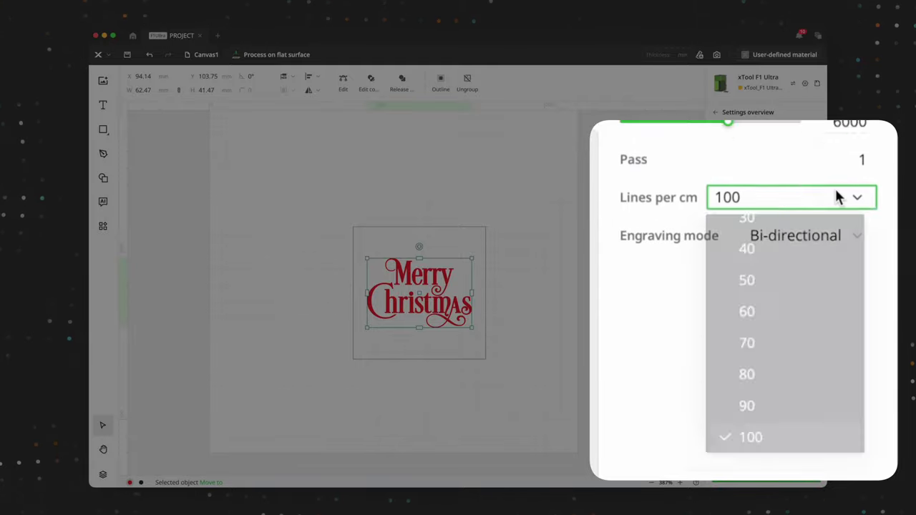
scroll(787, 322, down, 5)
click(779, 421)
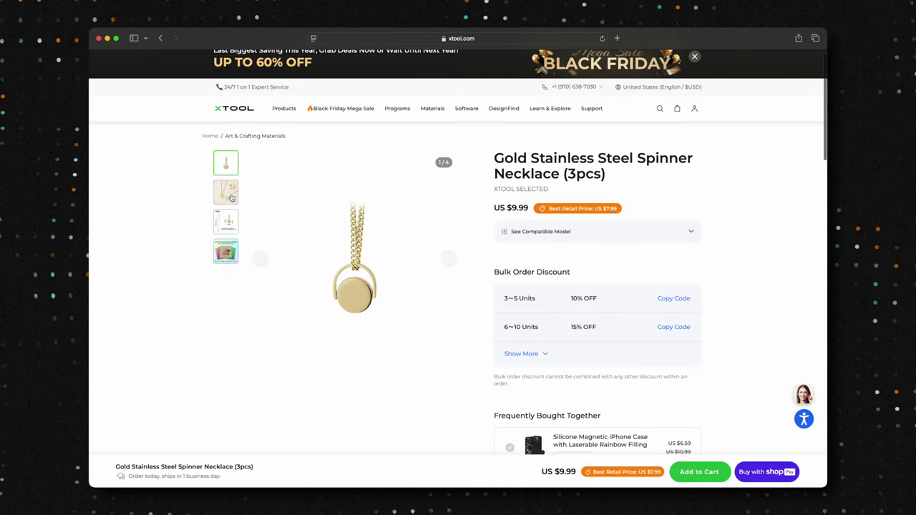
Step: View the spinner necklace's second photo, then its dimensions image
click(231, 198)
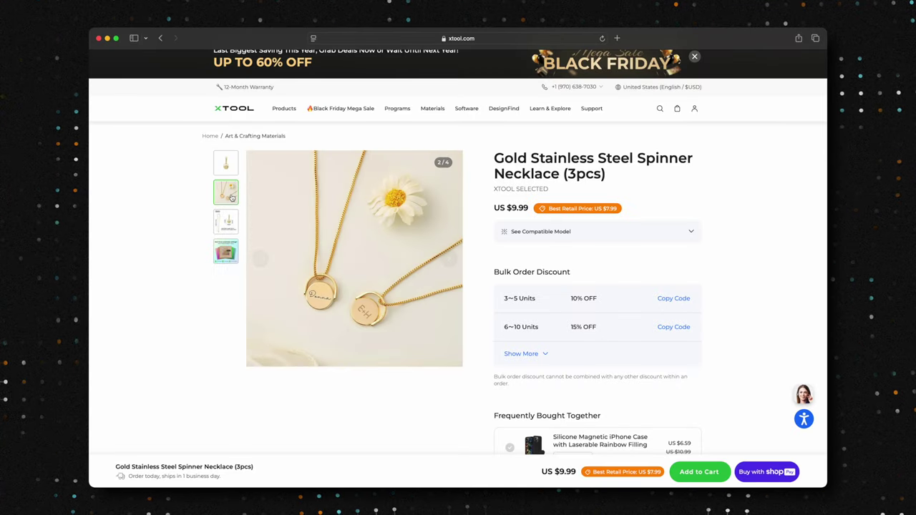
click(231, 218)
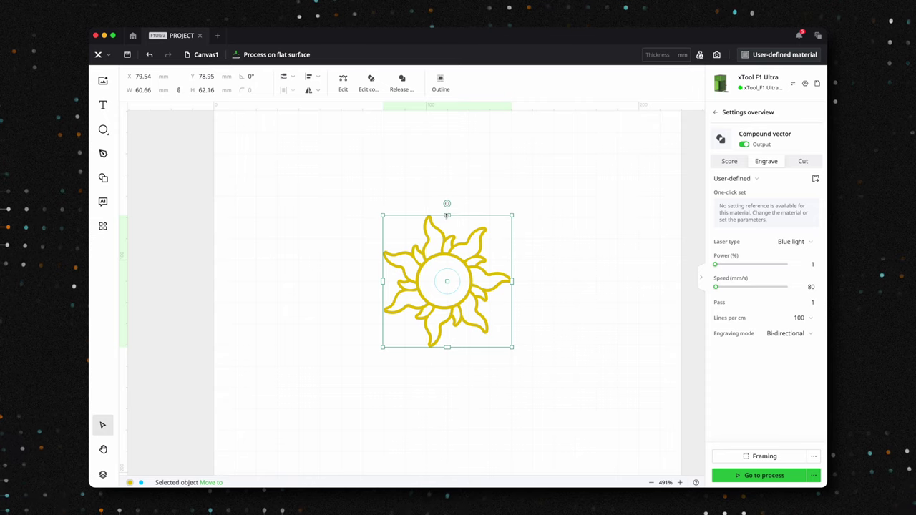
Step: Shrink the sun to about 8.03 × 8.22 mm, centred inside the round pendant outline
drag(446, 215, 443, 255)
scroll(443, 255, up, 3)
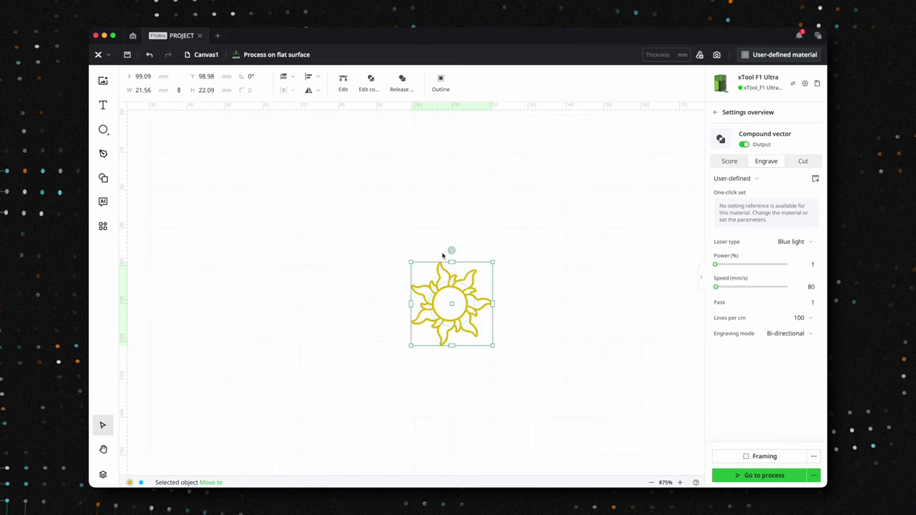
scroll(443, 254, up, 5)
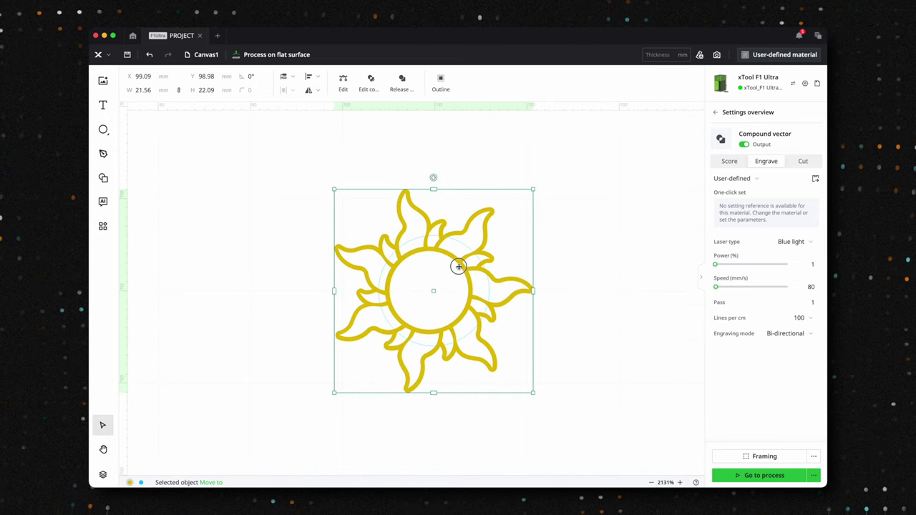
drag(459, 266, 463, 269)
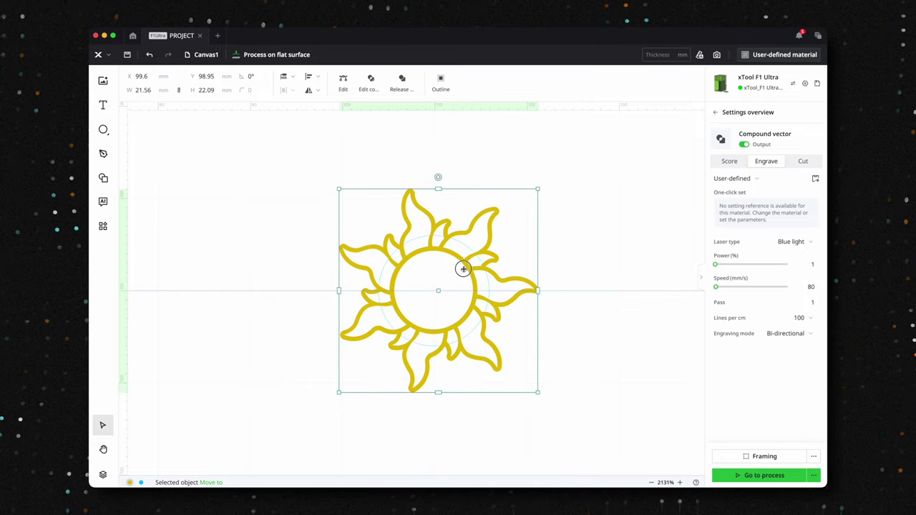
key(super+z)
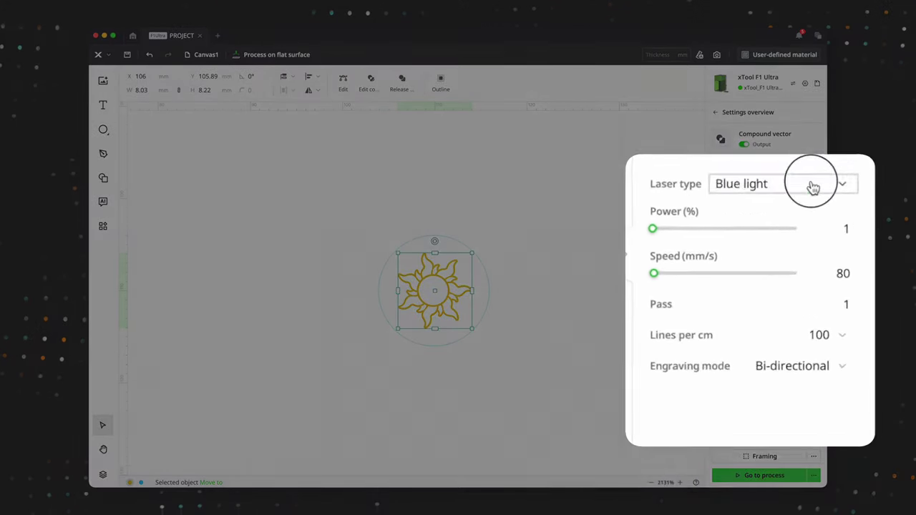
Step: Engrave the sun with Fiber IR at 100% power, 700 mm/s, 10 passes, 300 lines per cm
click(796, 241)
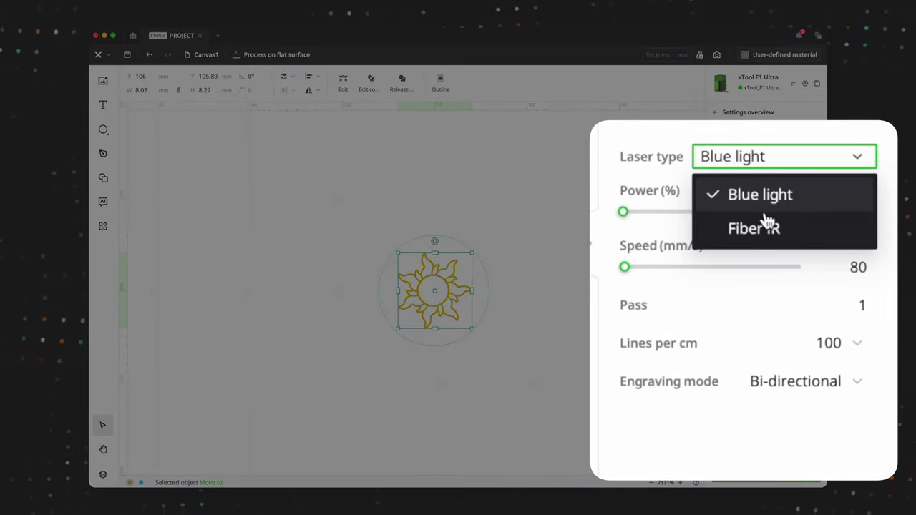
click(776, 273)
drag(623, 213, 867, 211)
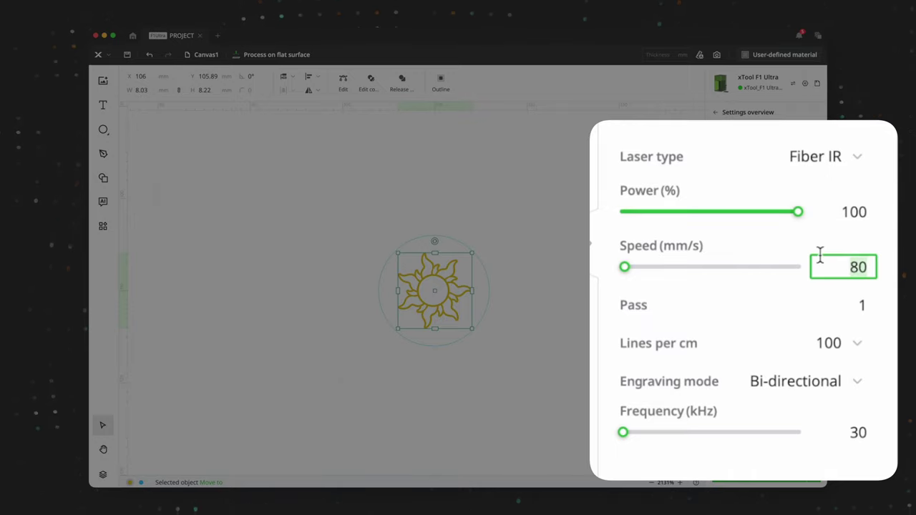
text(700)
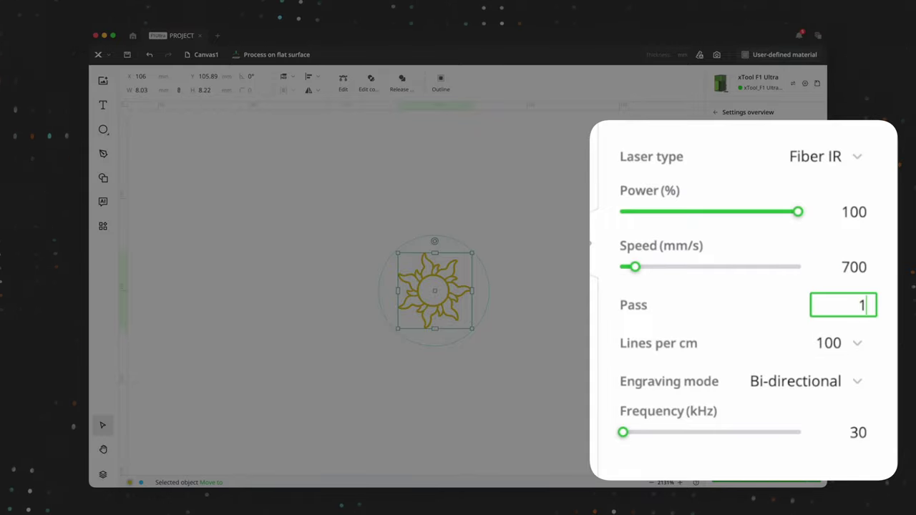
click(856, 343)
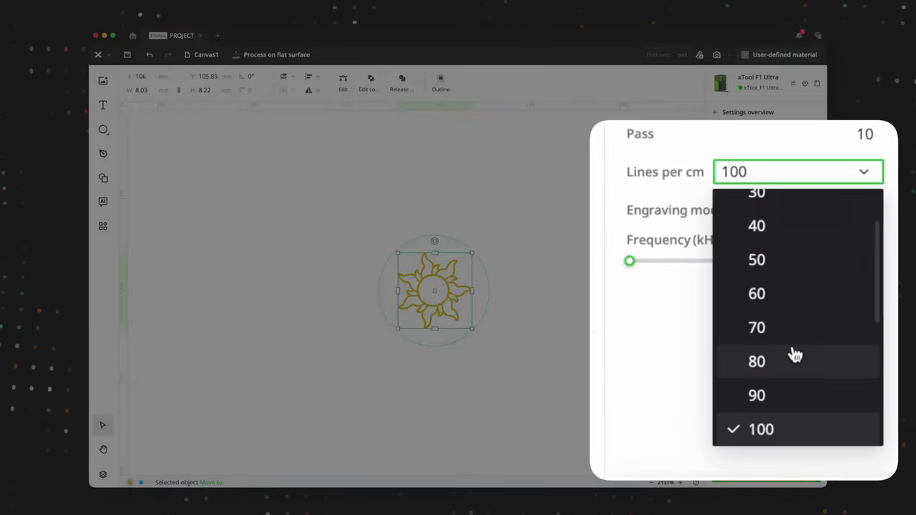
scroll(787, 372, down, 5)
click(778, 422)
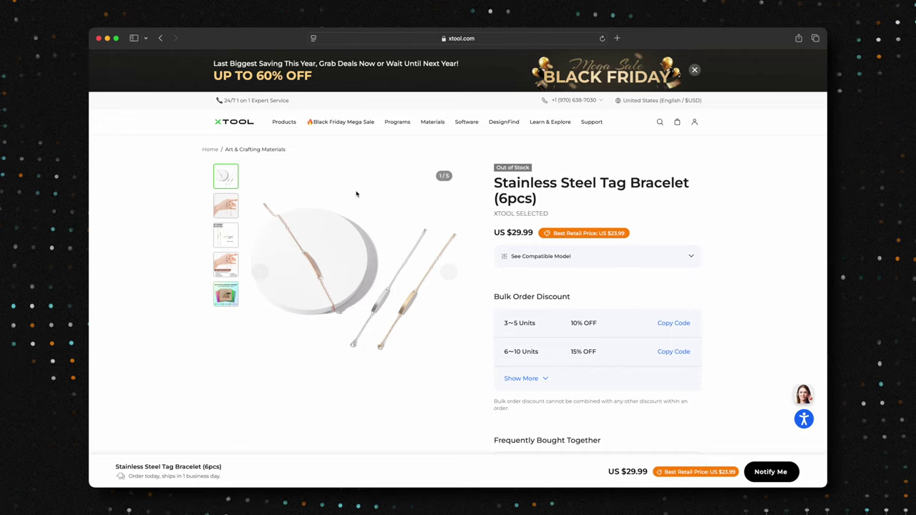
Step: Show the tag bracelet's second photo of a hand wearing the bracelets
click(229, 205)
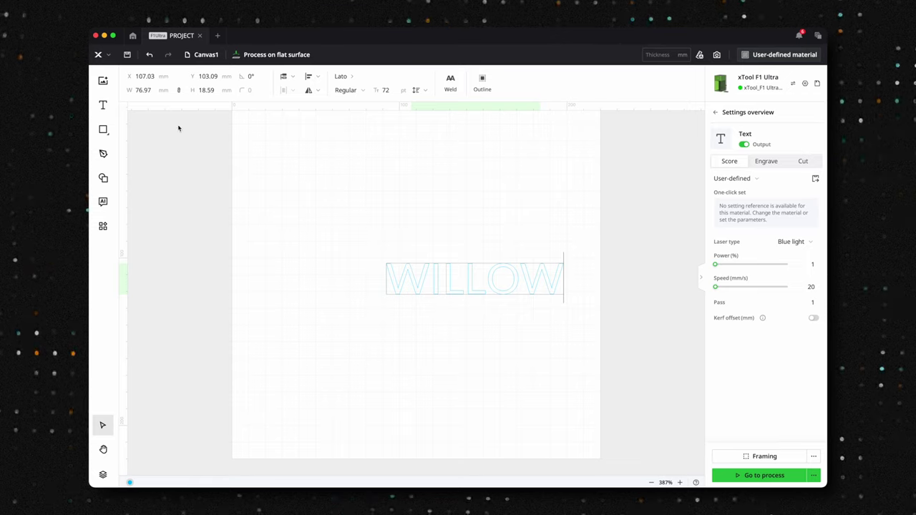
Step: Move the WILLOW text slightly and change its font to Gorditas
mouse_move(448, 267)
mouse_down()
mouse_move(415, 265)
mouse_move(398, 250)
mouse_move(389, 266)
mouse_move(447, 271)
mouse_up()
click(343, 76)
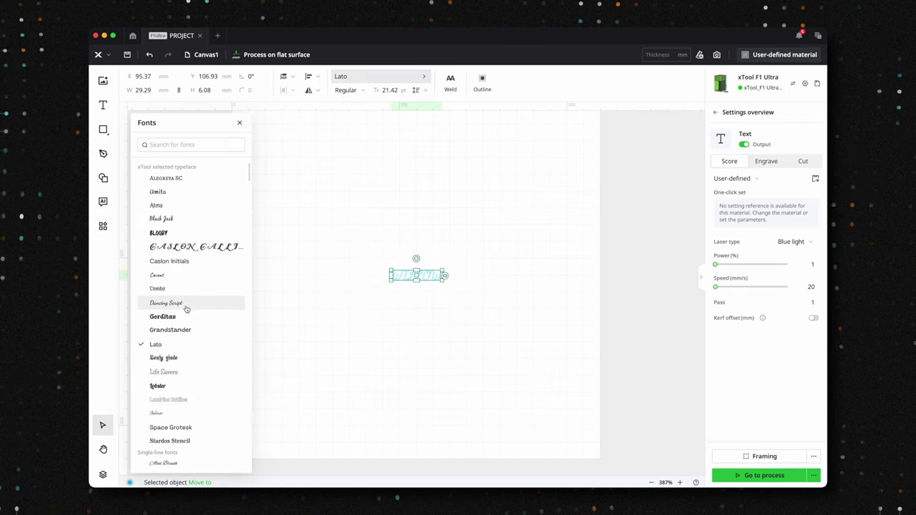
click(188, 316)
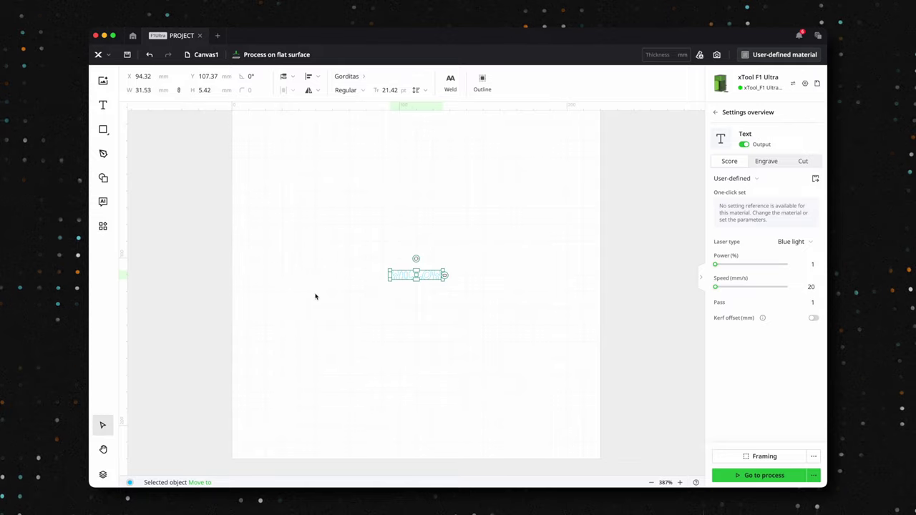
click(325, 295)
click(418, 274)
Step: Set WILLOW to engrave with Fiber IR at 100% power and 300 lines per cm
click(766, 161)
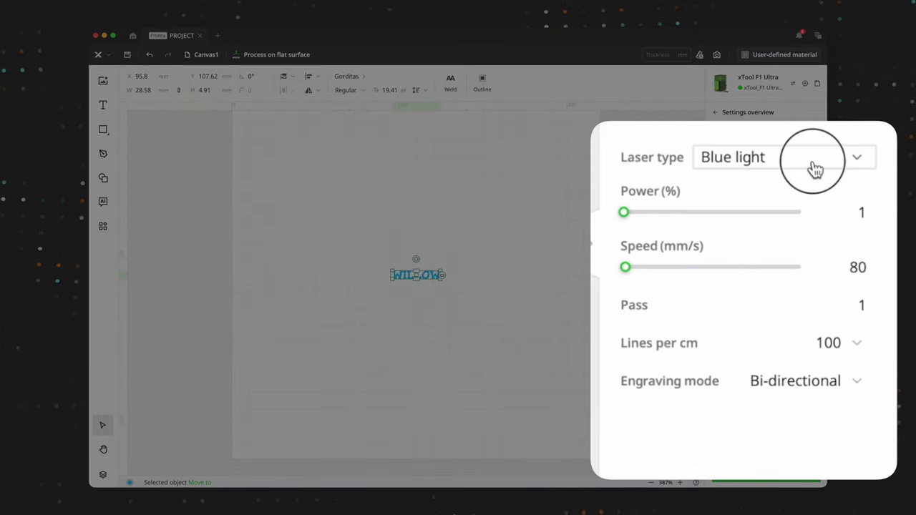
click(802, 241)
click(762, 231)
drag(623, 211, 800, 212)
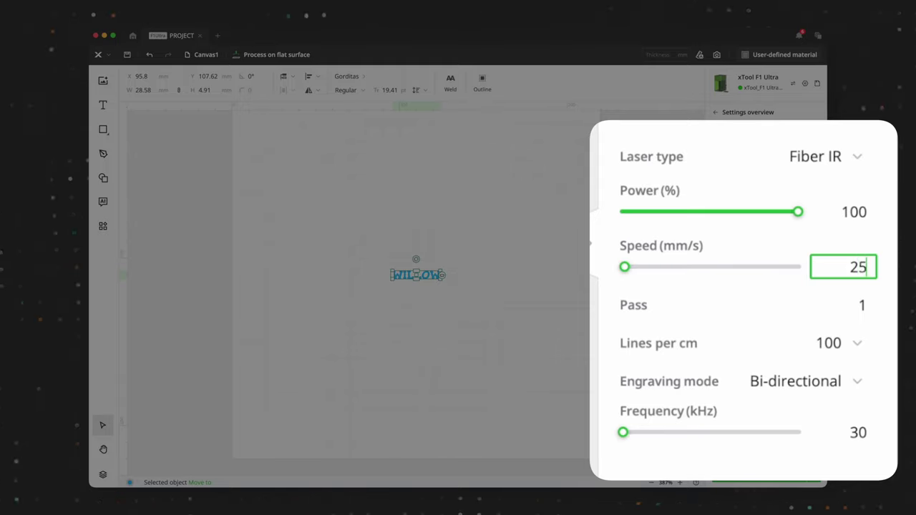
click(830, 343)
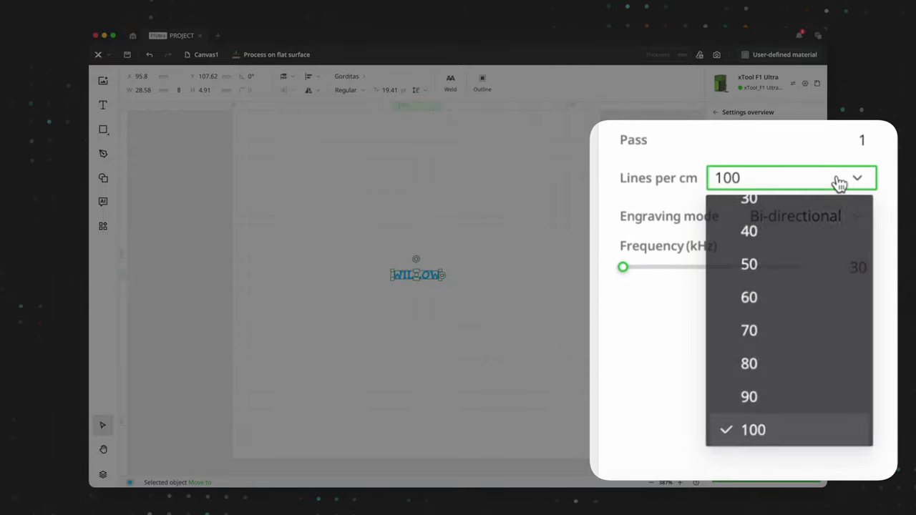
scroll(802, 322, down, 6)
click(787, 432)
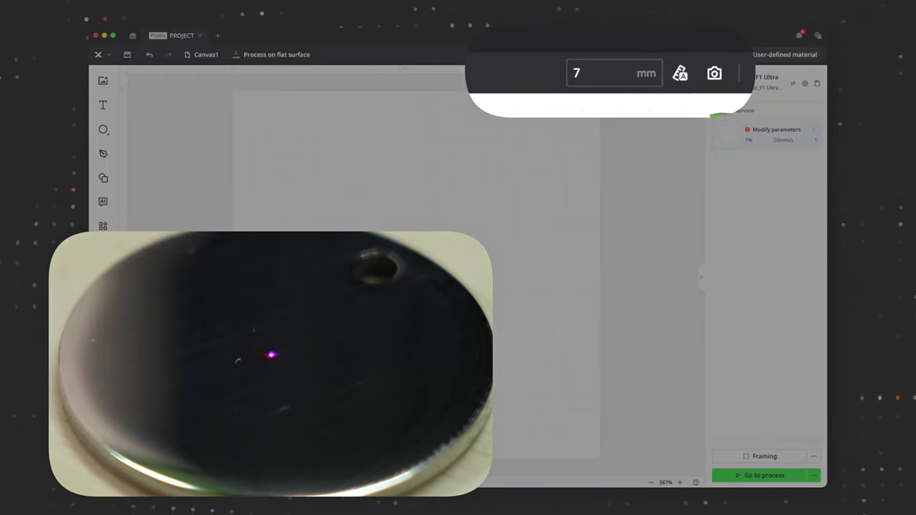
Step: Enter 17 mm as the material thickness
click(591, 75)
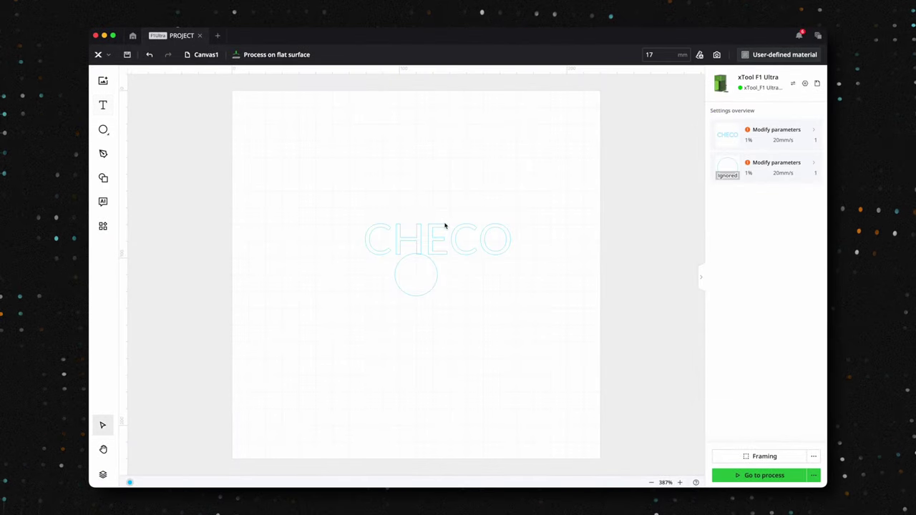
Step: Shrink the CHECO text to fit the round tag
click(431, 227)
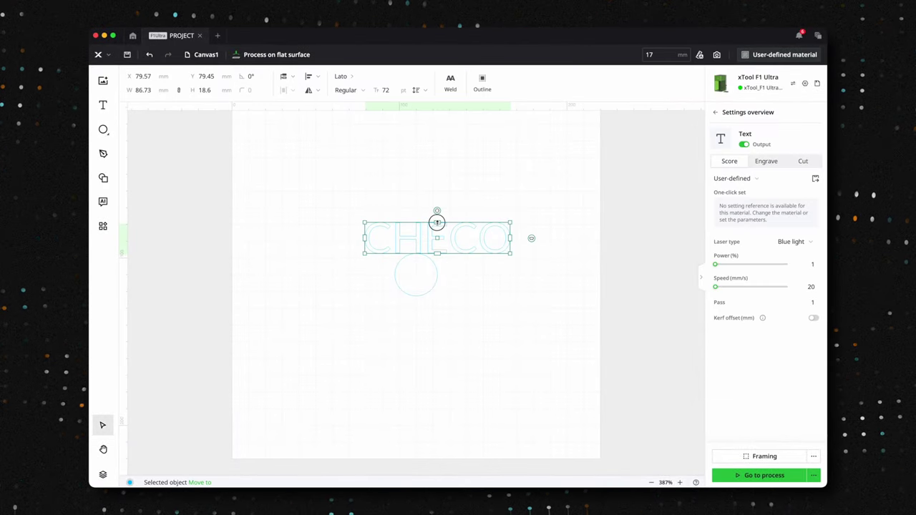
drag(436, 222, 423, 274)
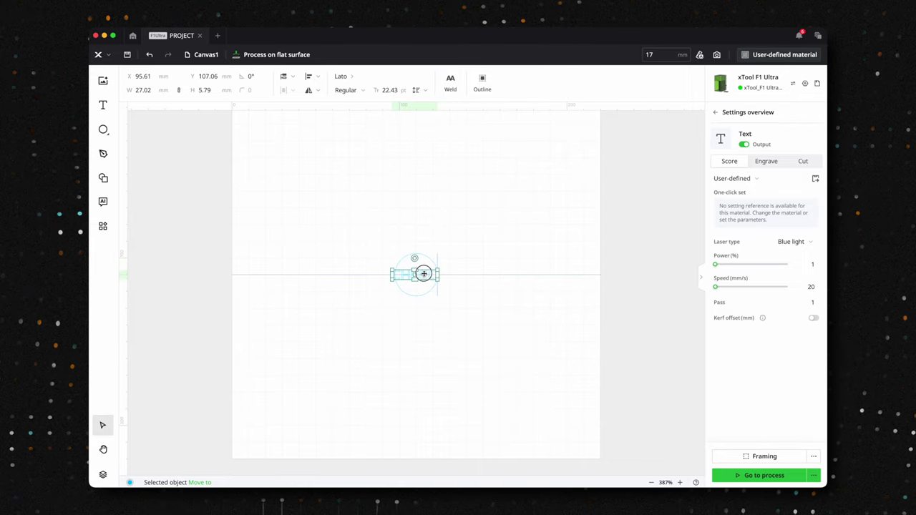
scroll(424, 273, up, 10)
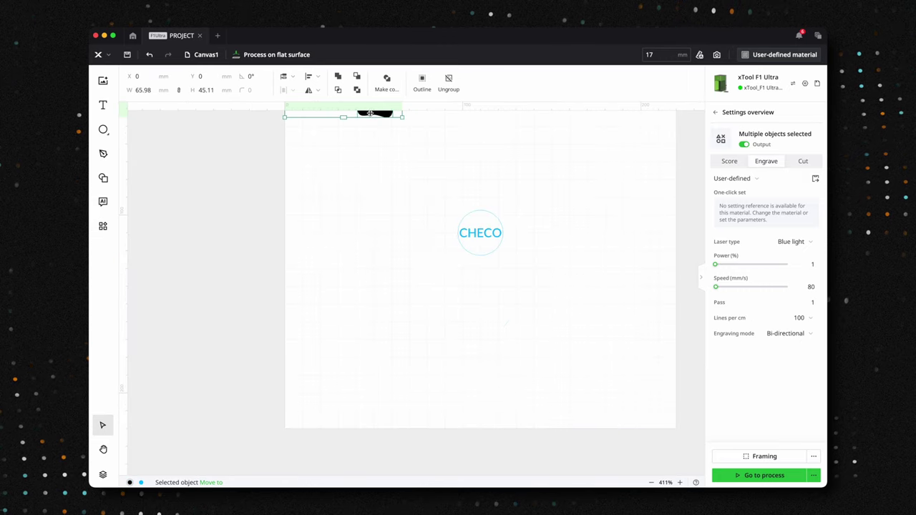
Step: Place the paw prints centred just below CHECO inside the circle outline
drag(450, 124, 512, 284)
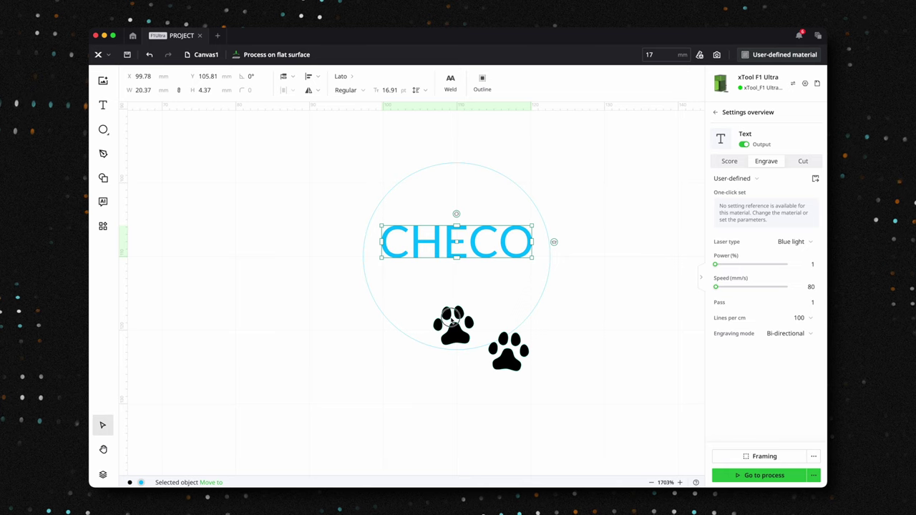
drag(452, 319, 428, 282)
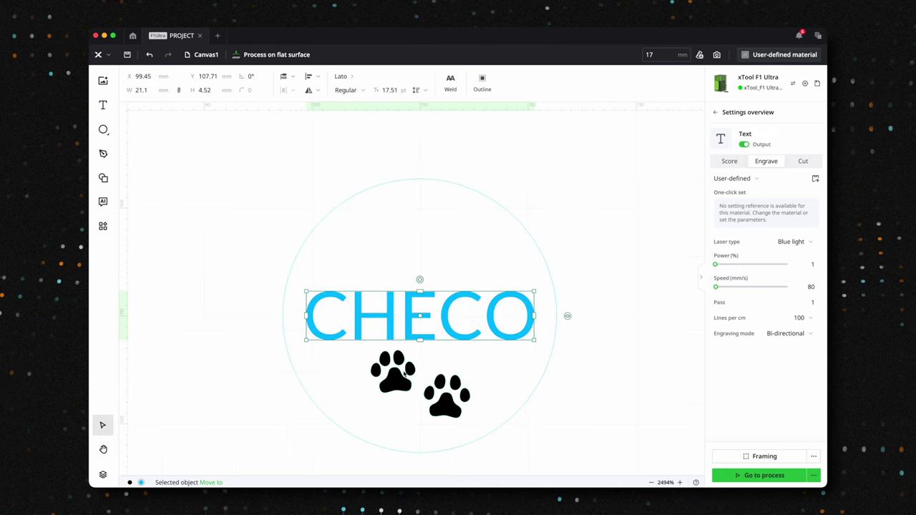
click(405, 371)
drag(404, 371, 404, 375)
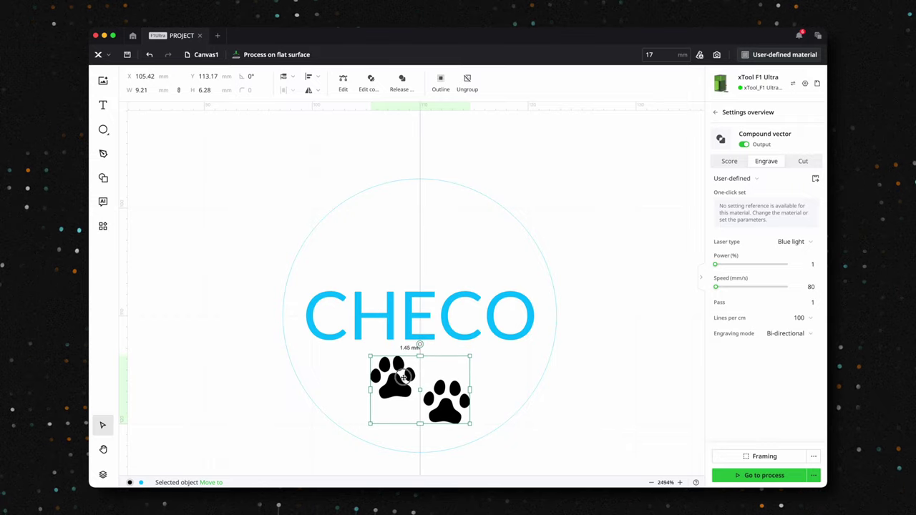
drag(404, 377, 403, 380)
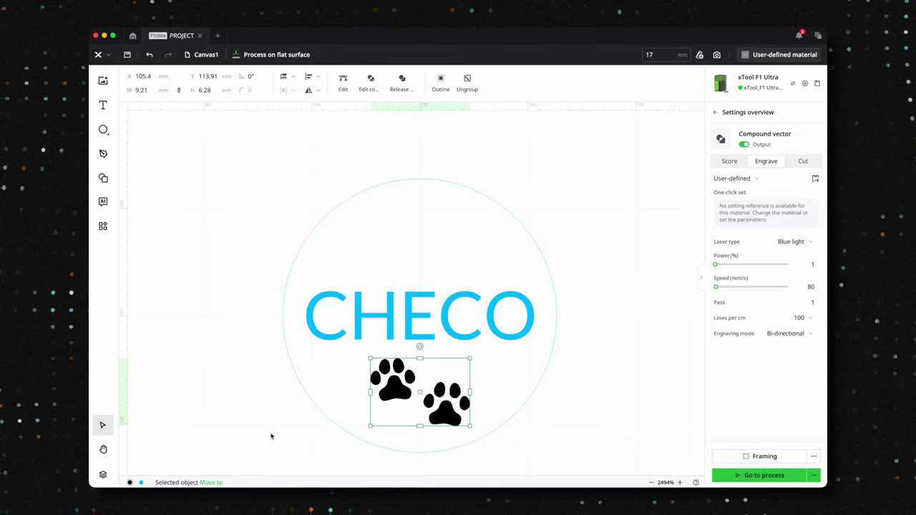
Step: Set the CHECO name and paws to Fiber IR, 100% power, 300 lines per cm
key(ctrl+a)
click(791, 241)
click(788, 267)
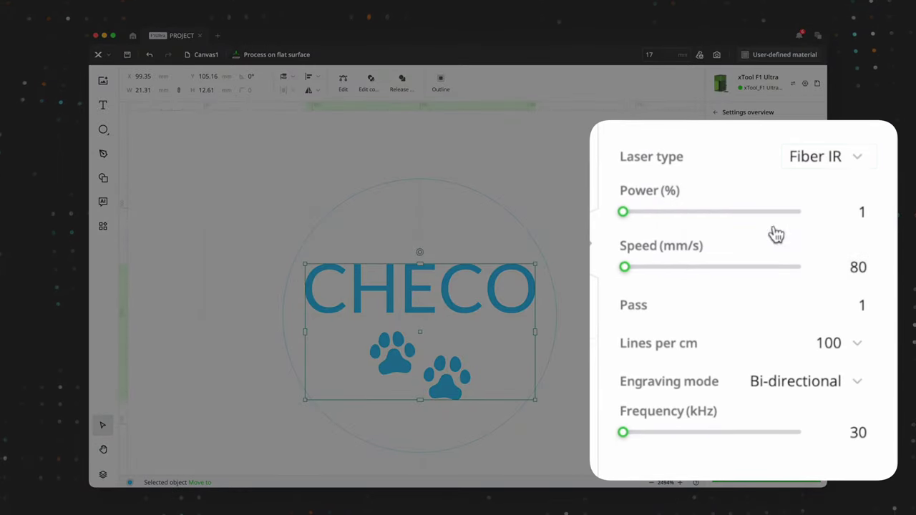
drag(624, 211, 860, 213)
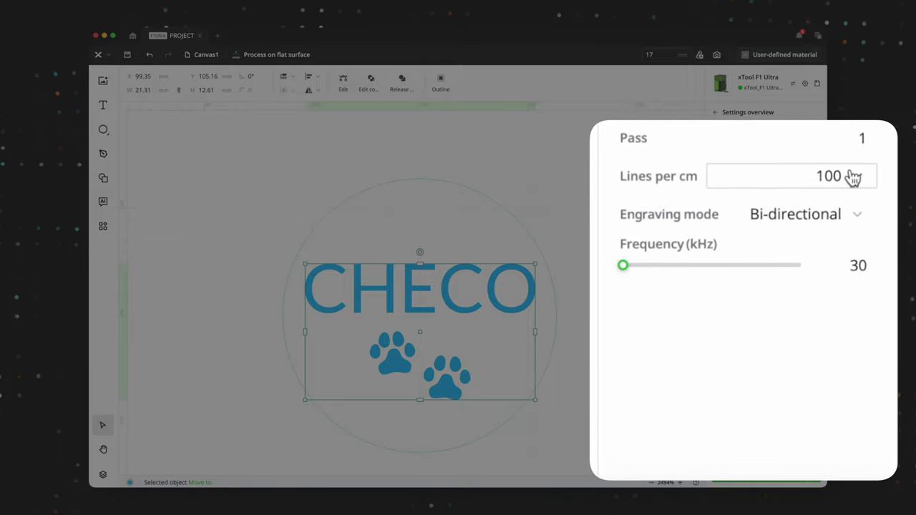
click(853, 177)
scroll(809, 301, down, 5)
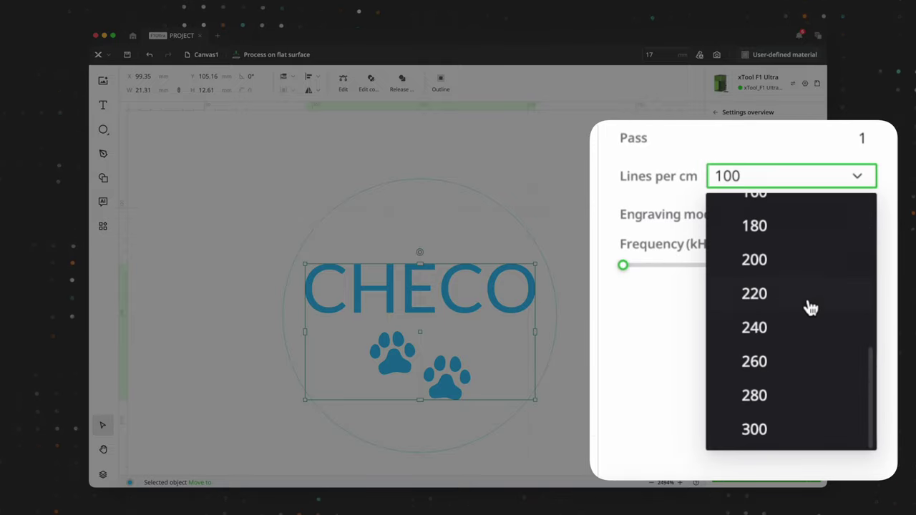
click(764, 429)
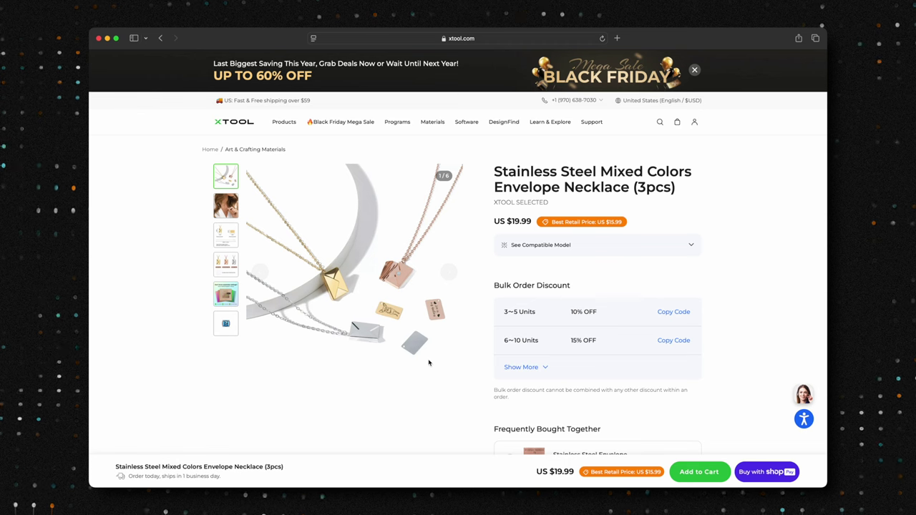
Step: Advance the envelope necklace product images to the second photo
click(448, 275)
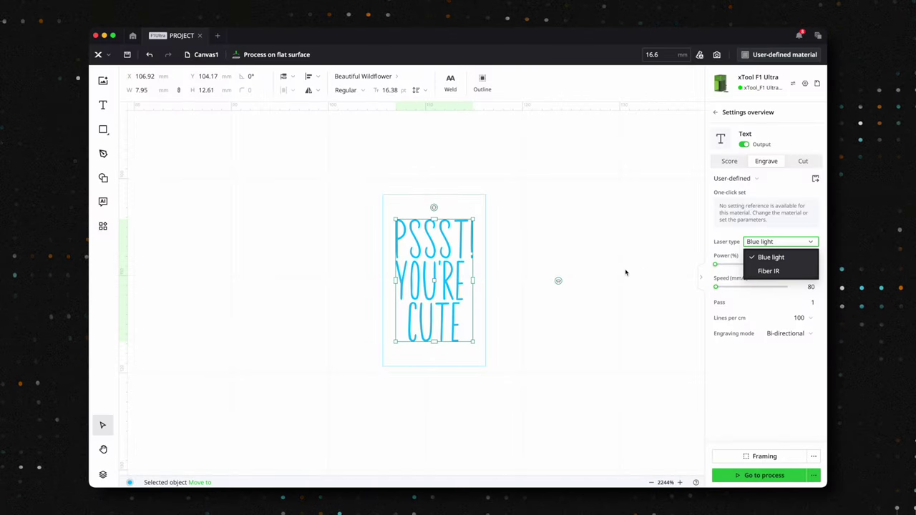
Step: Set PSSST! YOU'RE CUTE to Fiber IR at 100% power and 300 lines per cm
click(625, 270)
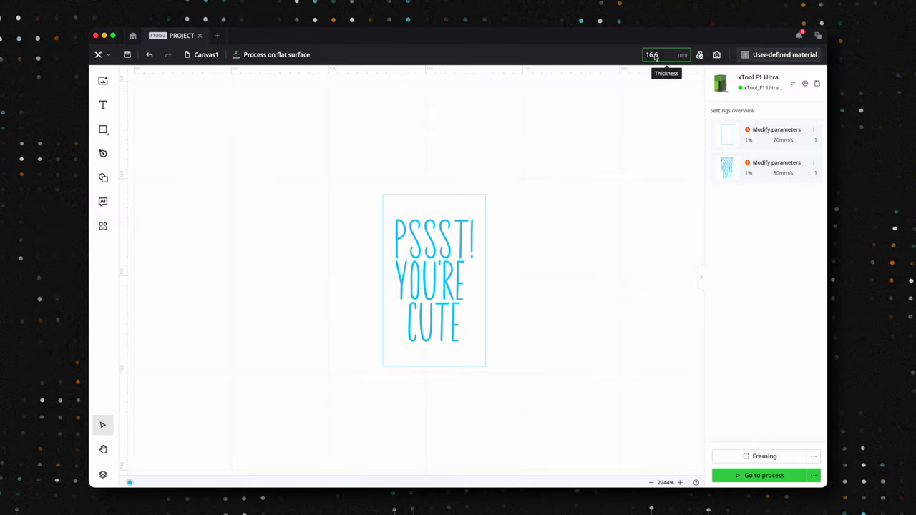
click(448, 253)
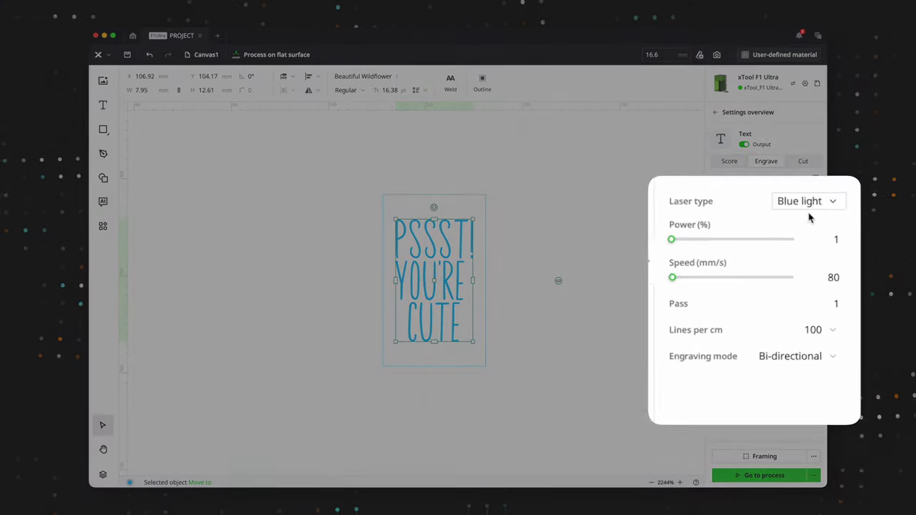
click(792, 242)
click(784, 272)
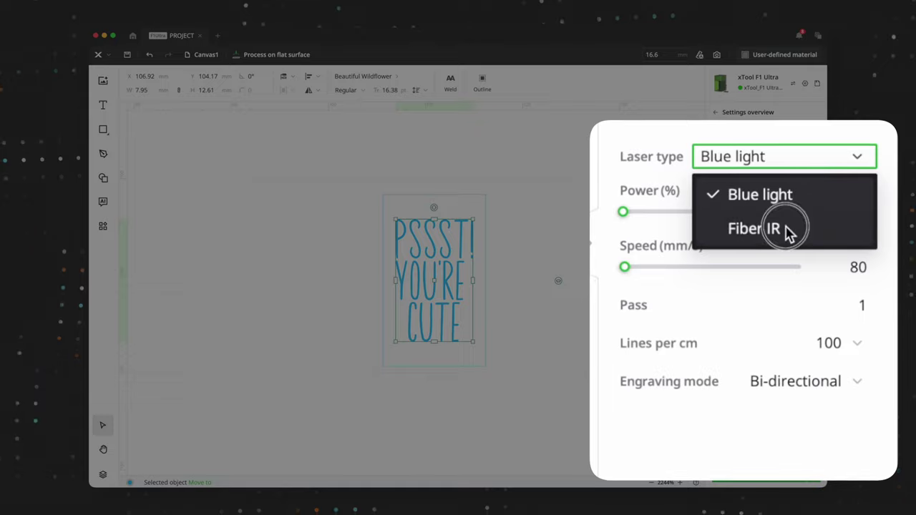
drag(625, 214, 800, 212)
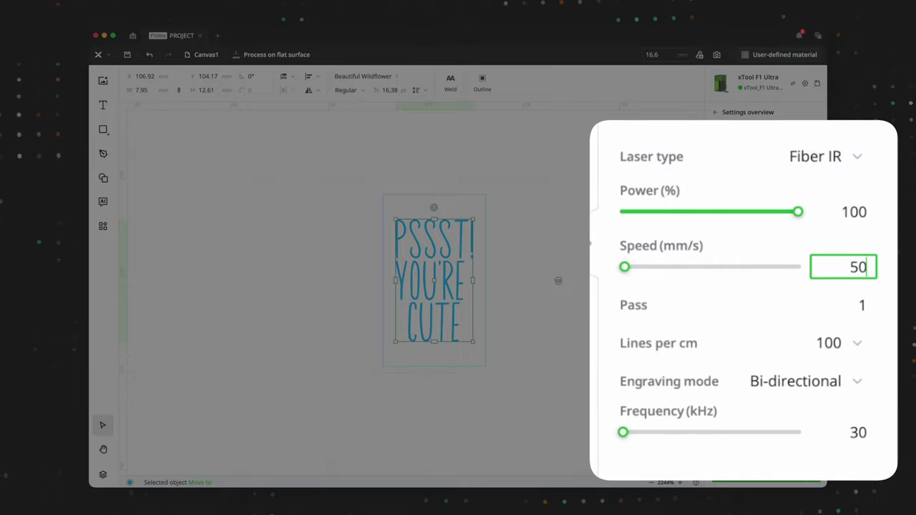
click(833, 343)
scroll(759, 372, down, 5)
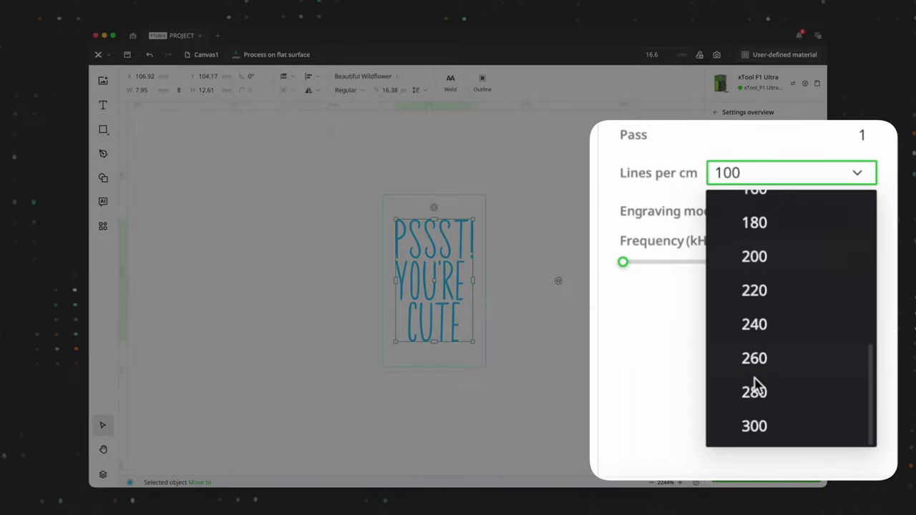
click(767, 425)
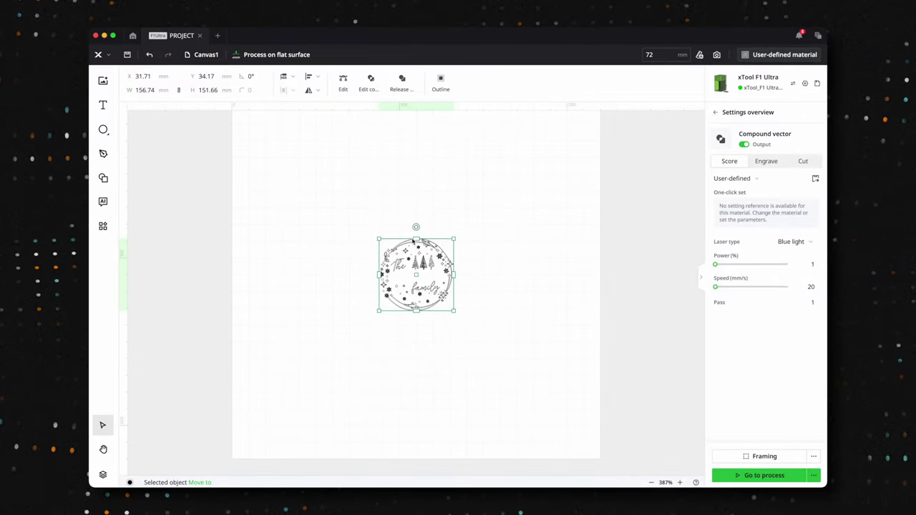
Step: Add a MILLER text object to the wreath, undoing a stray extra text
scroll(413, 302, up, 10)
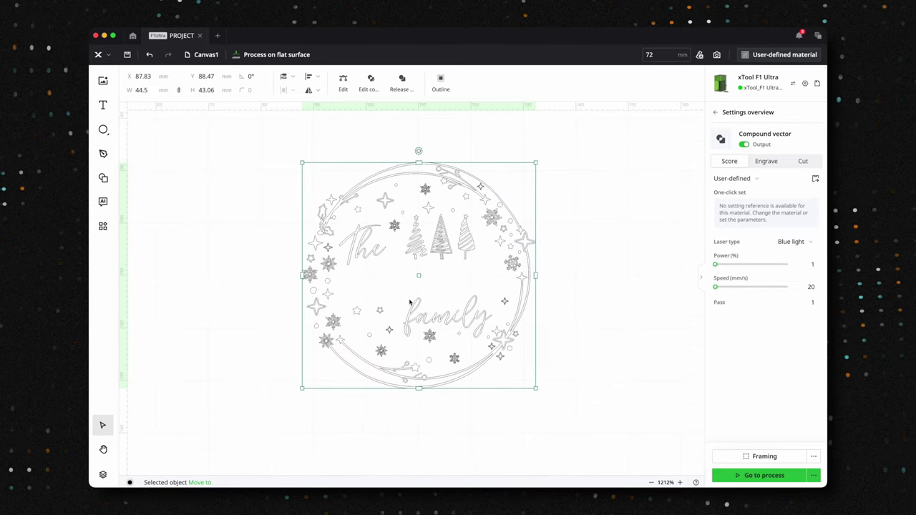
key(Escape)
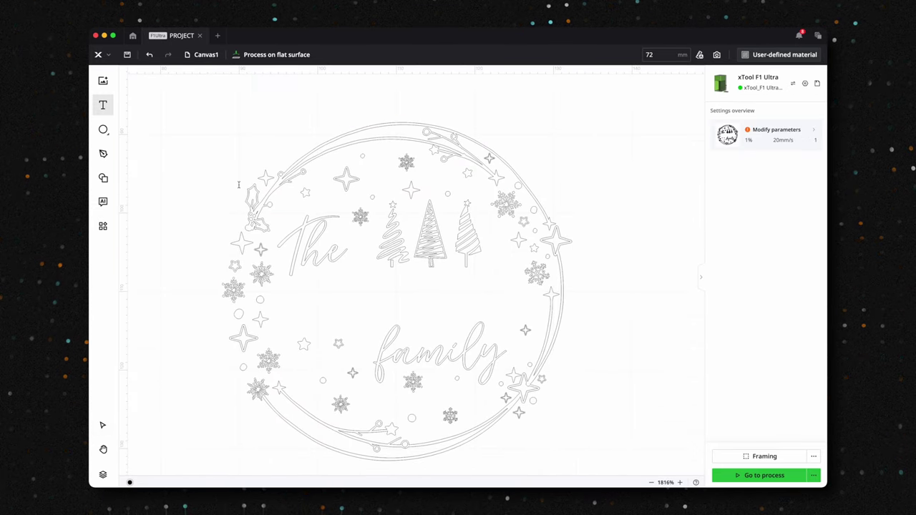
click(350, 307)
scroll(350, 307, down, 6)
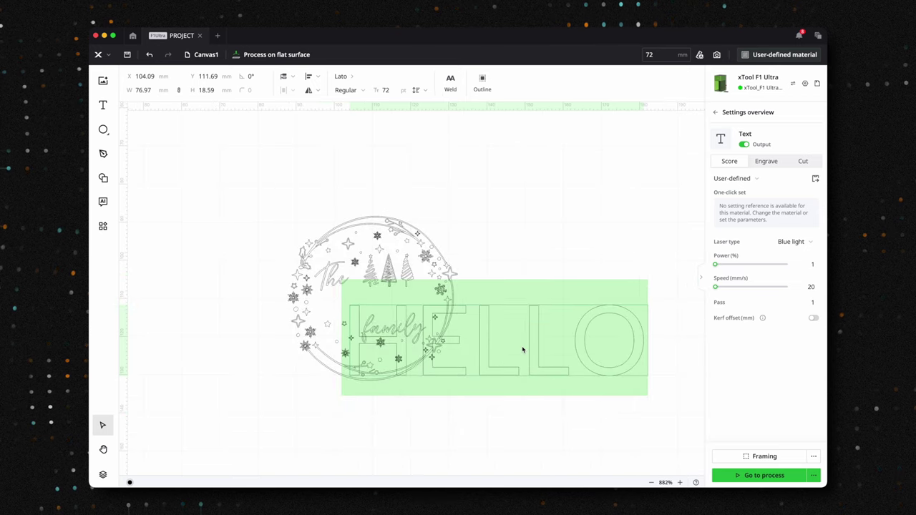
text(MILLER)
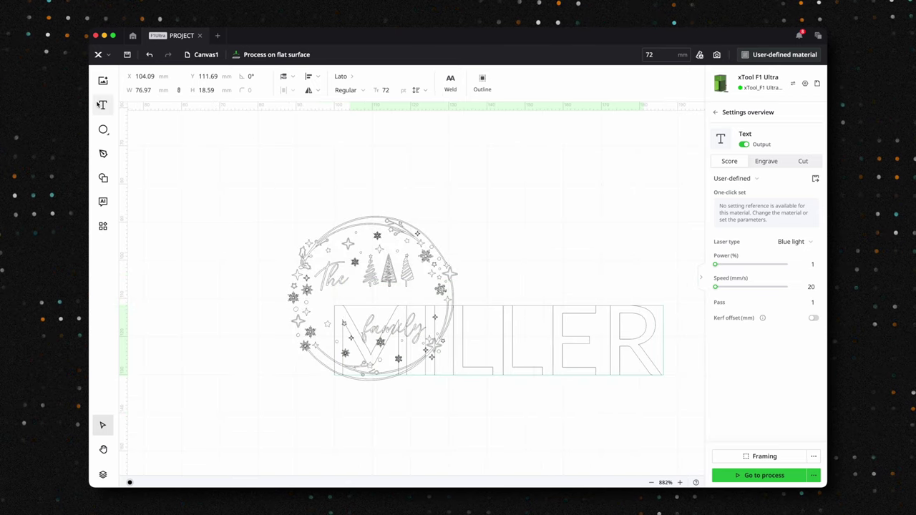
key(Escape)
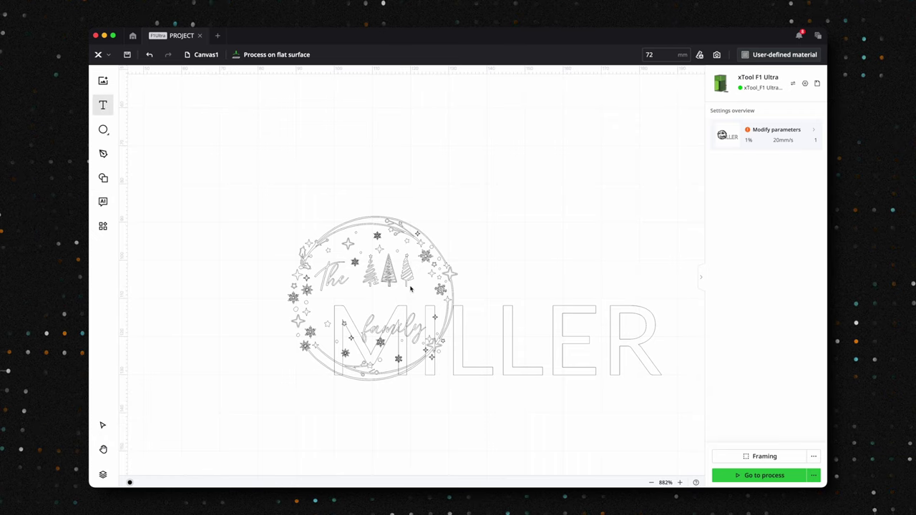
click(410, 288)
drag(530, 359, 387, 275)
key(super+z)
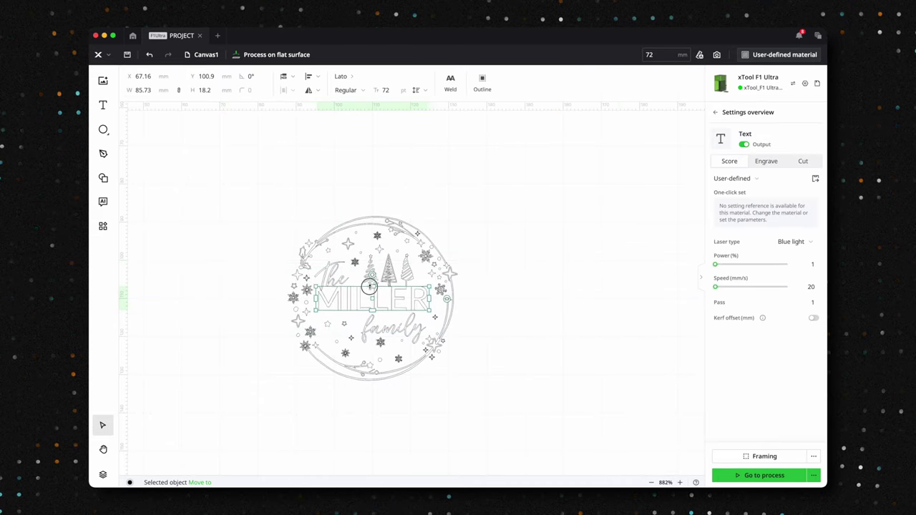
Step: Scale MILLER down to about 25.39 × 5.39 mm between The and family
scroll(370, 289, up, 5)
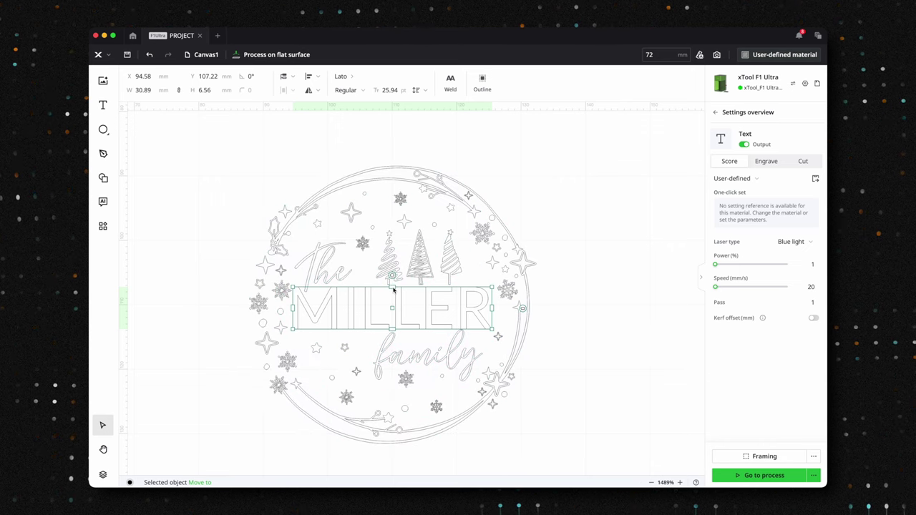
drag(392, 287, 393, 289)
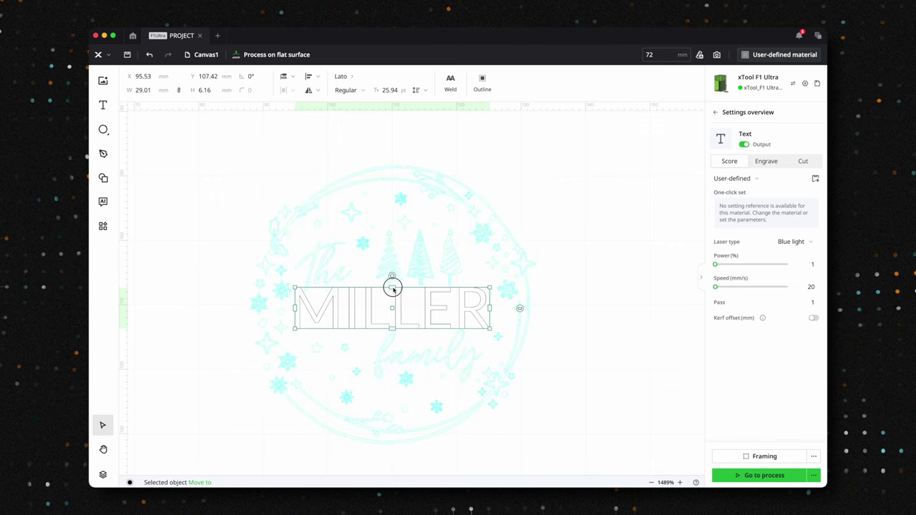
click(394, 290)
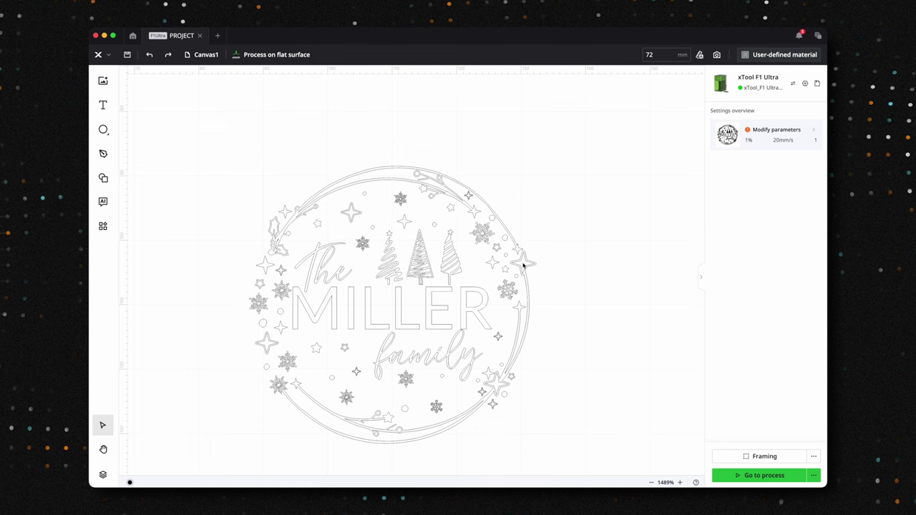
click(398, 299)
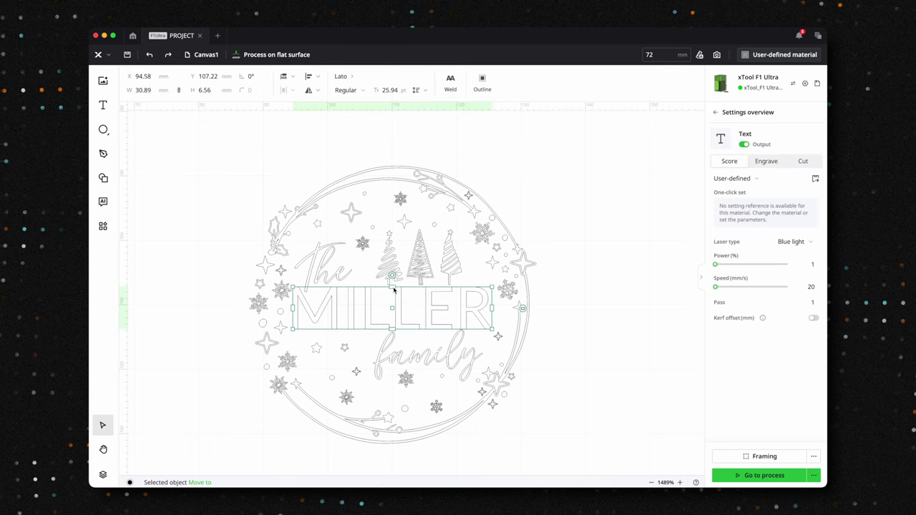
drag(393, 289, 401, 299)
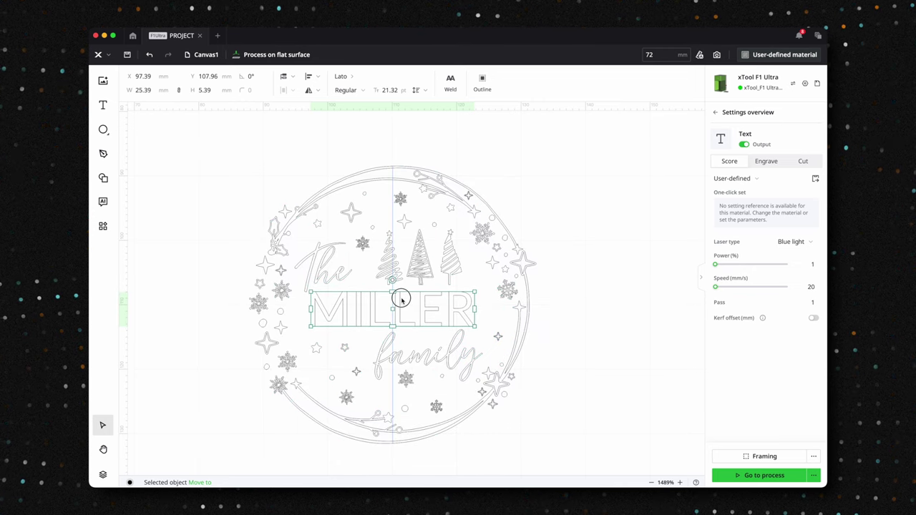
Step: Select the entire wreath design and combine it into one compound shape
click(596, 252)
key(ctrl+a)
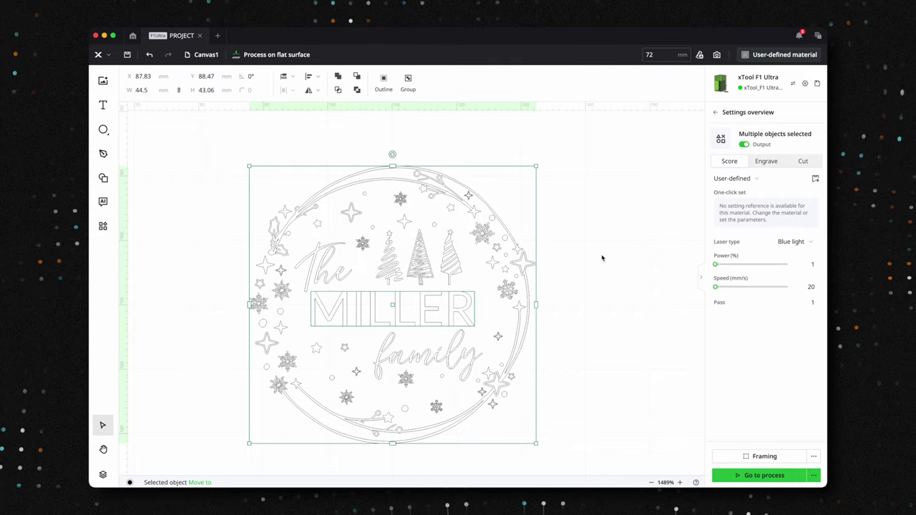
key(ctrl+g)
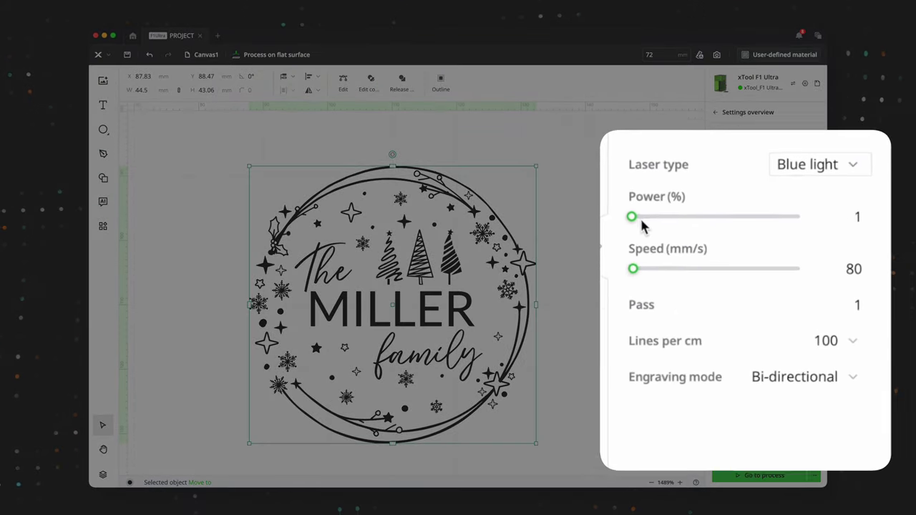
Step: Set the engraving to 60% power, 1800 mm/s and 300 lines per cm
mouse_move(715, 266)
drag(624, 214, 749, 212)
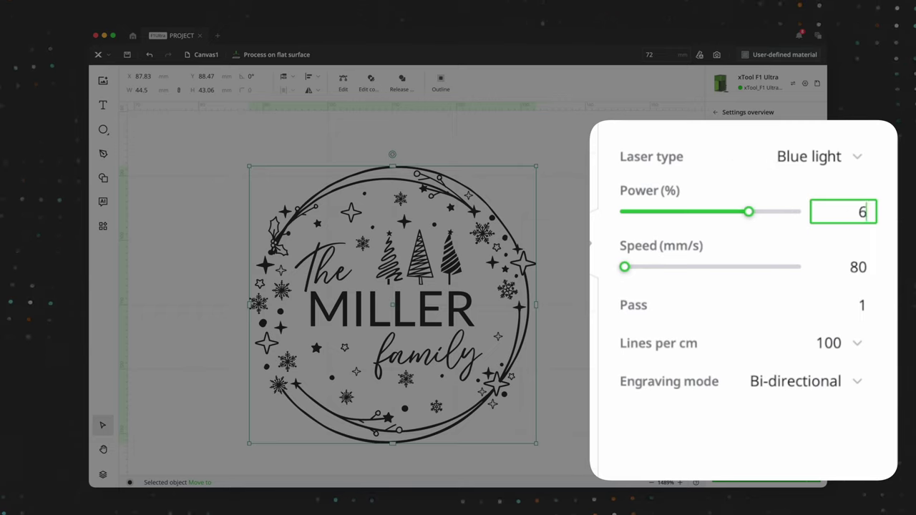
click(858, 266)
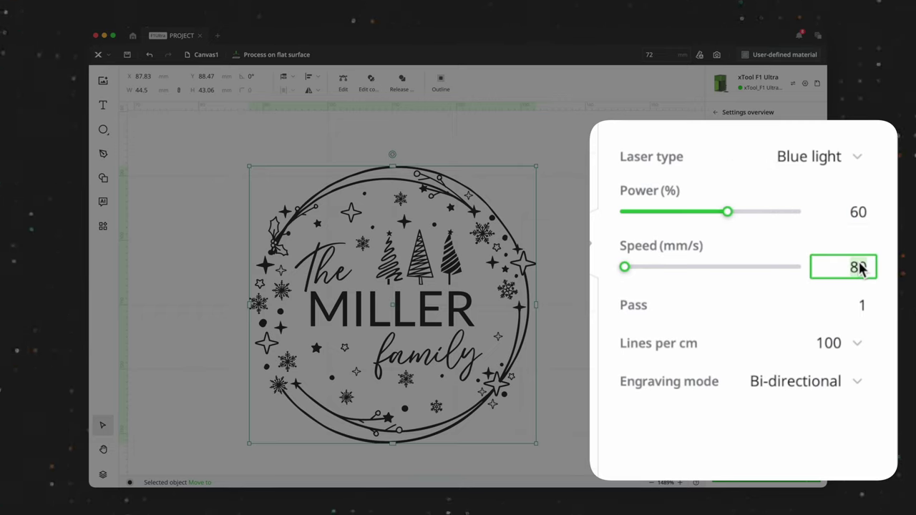
scroll(852, 286, down, 3)
click(834, 233)
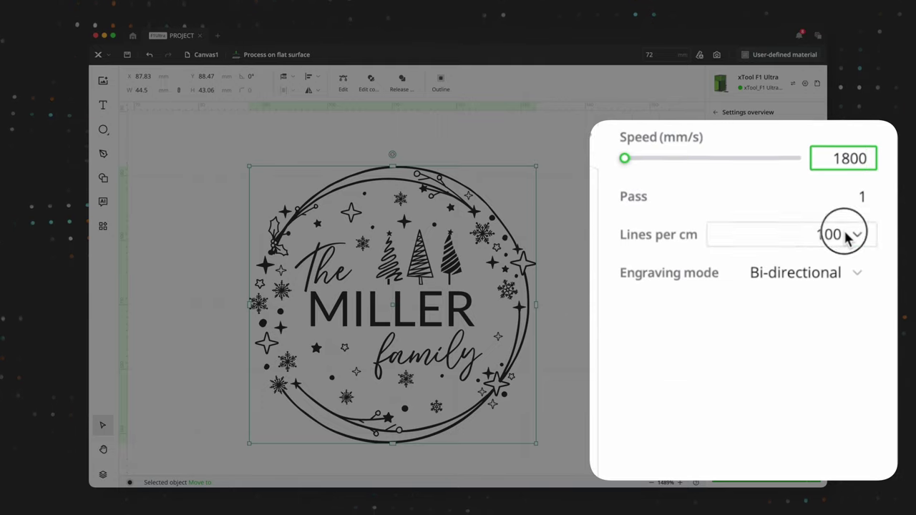
scroll(813, 255, down, 5)
click(795, 423)
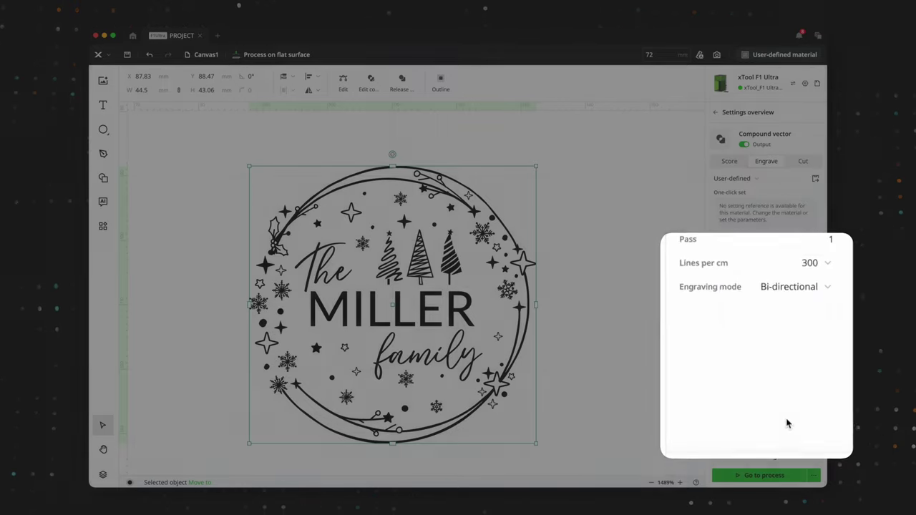